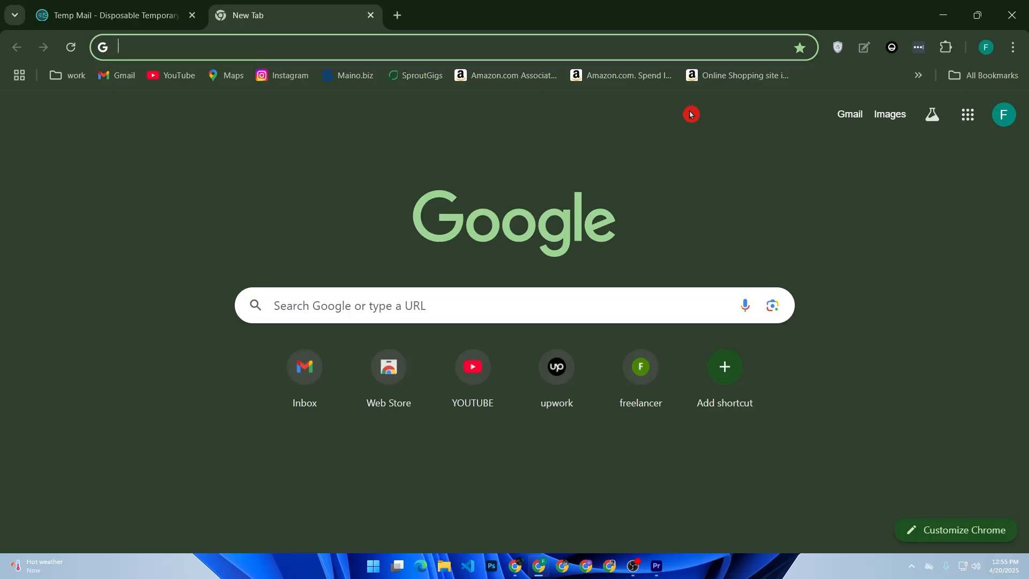
Step: Open the zapier.com website in the empty browser tab
text(api)
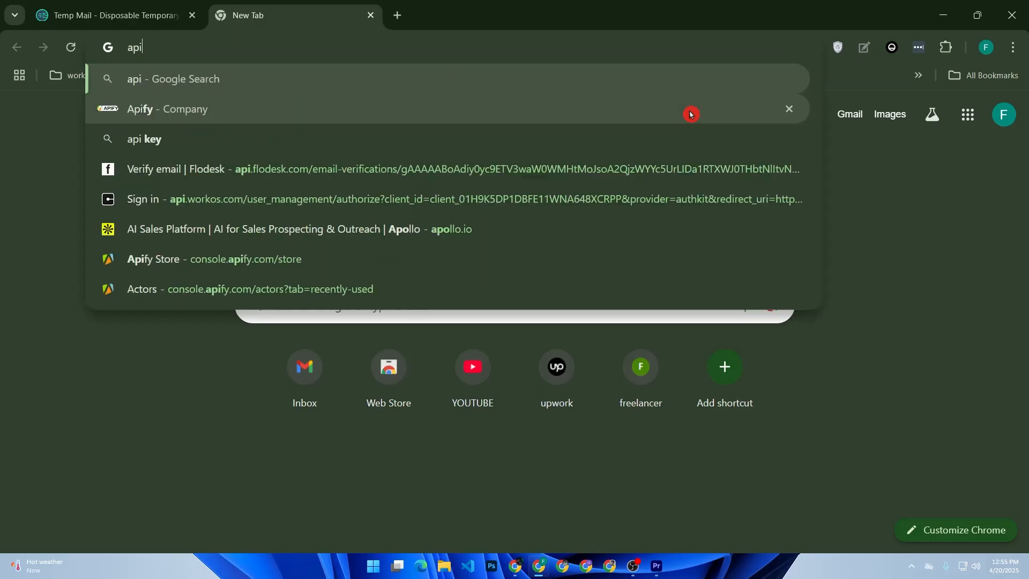
key(BackSpace)
key(BackSpace)
key(BackSpace)
text(za)
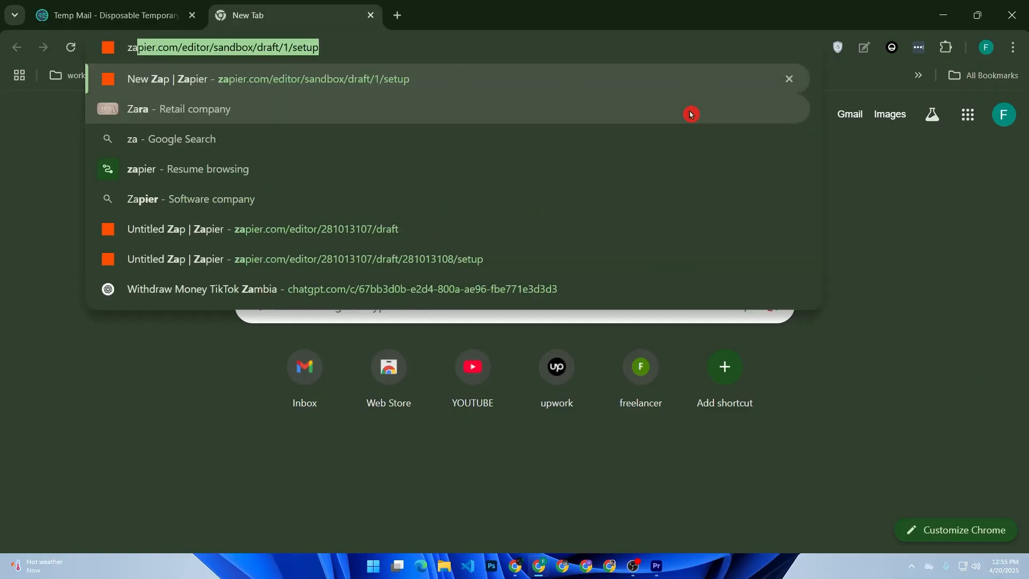
text(pier.c)
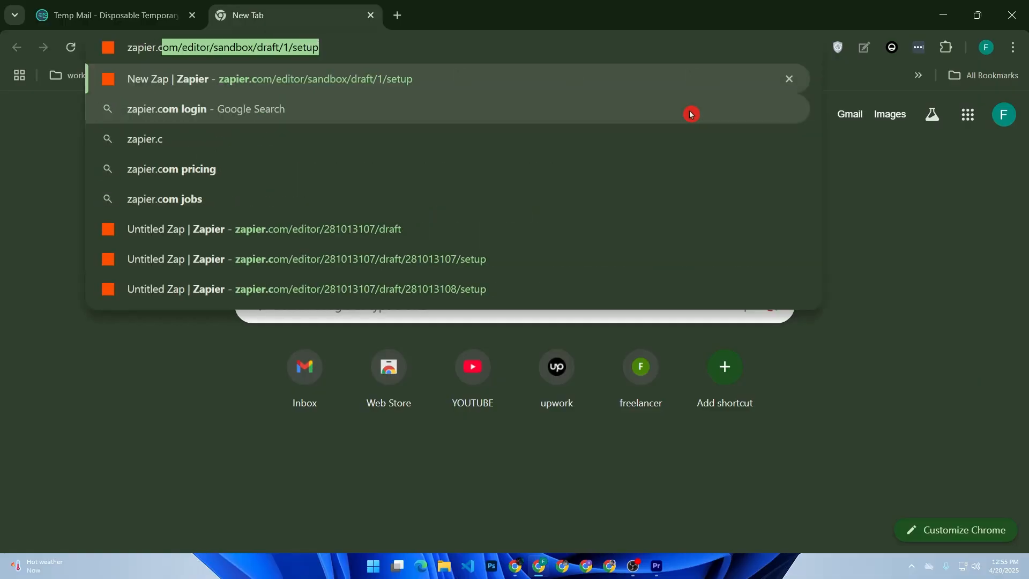
text(om)
key(Return)
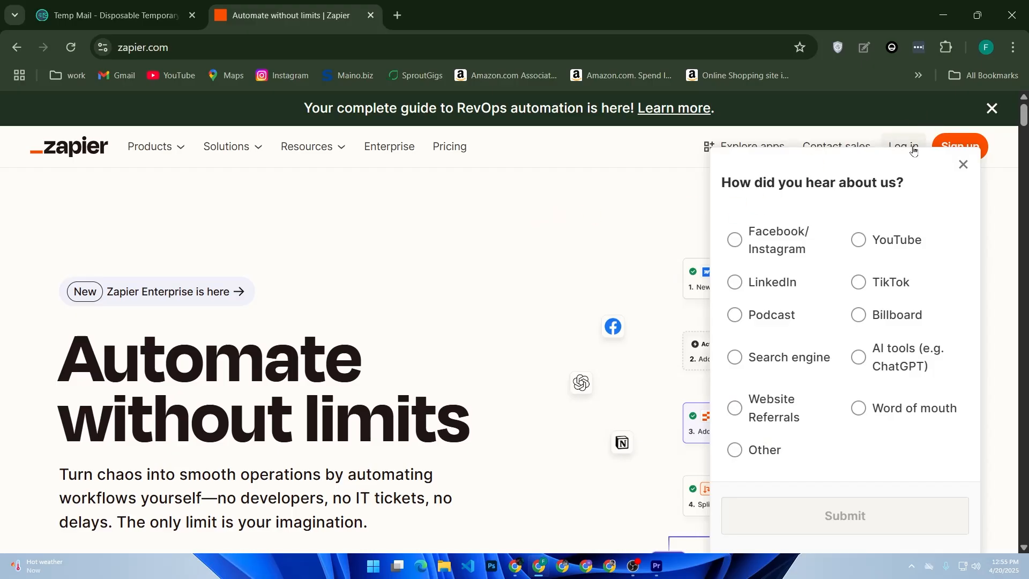
Step: Dismiss the referral survey and go to the Zapier account login page
click(963, 164)
click(901, 147)
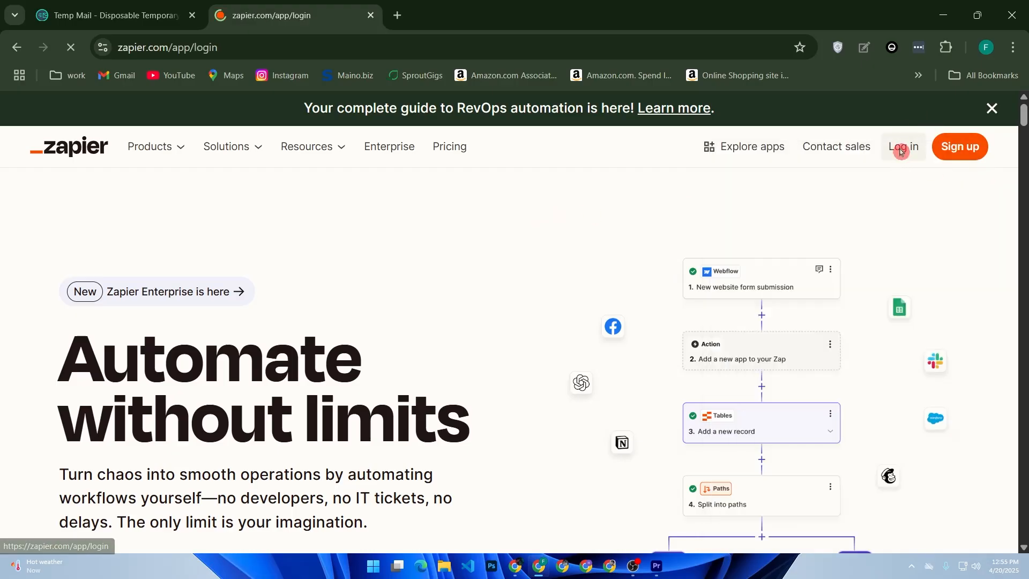
scroll(680, 464, down, 2)
Step: Log in to Zapier with the saved credentials, entering the Windows Security PIN to authorize filling the password
click(673, 416)
click(701, 458)
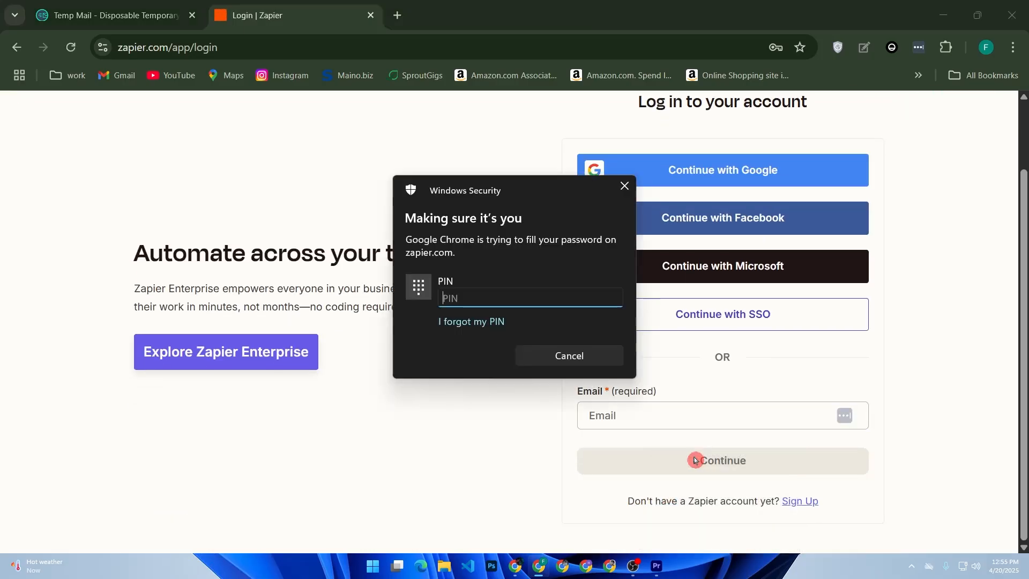
text(•••)
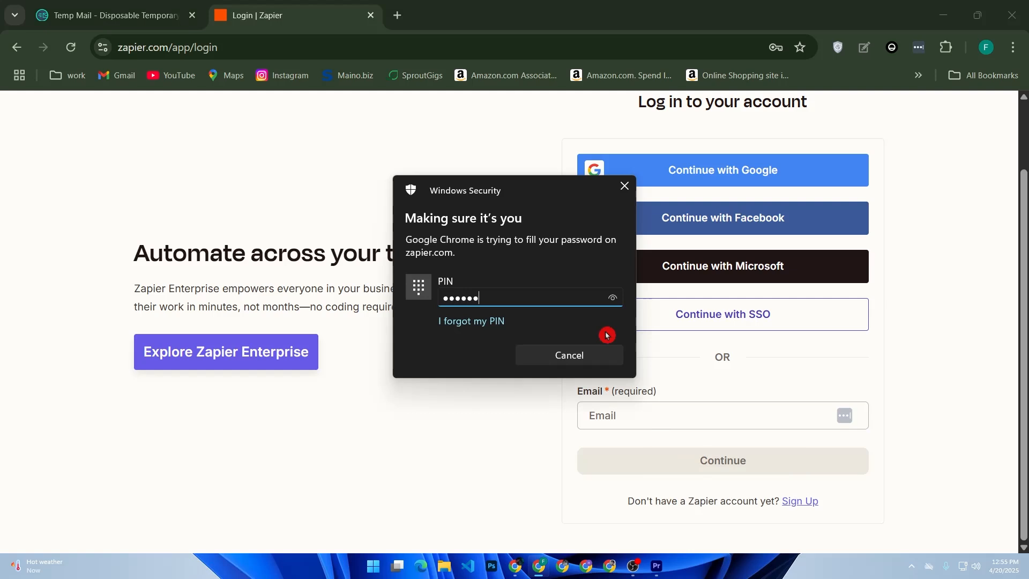
text(••••)
click(772, 454)
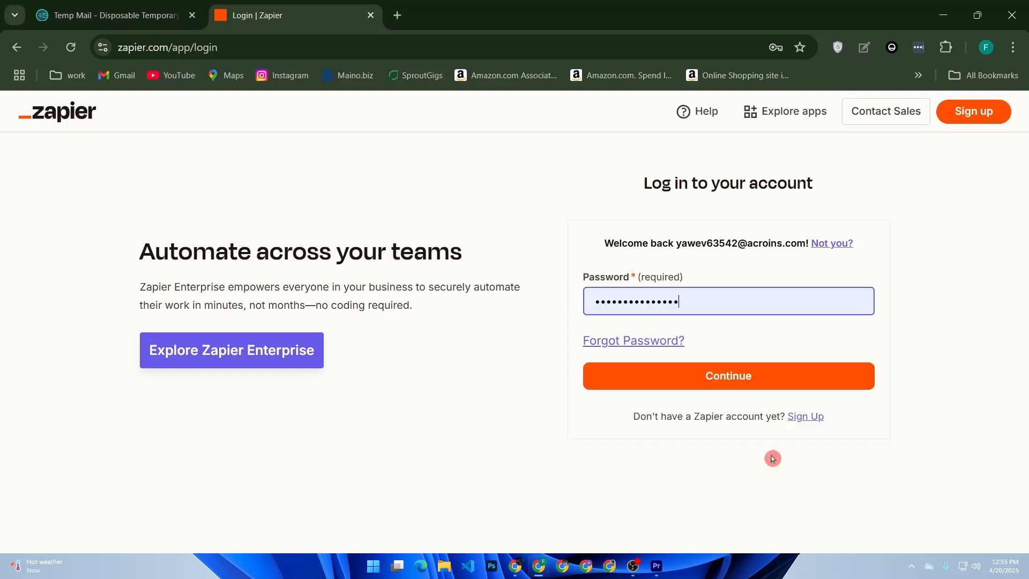
click(741, 380)
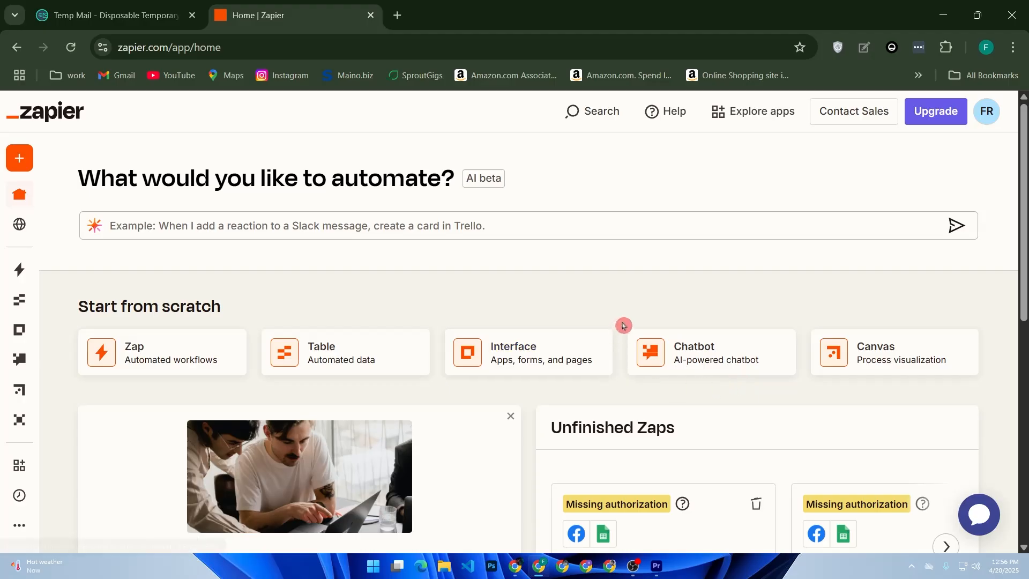
Step: Create a new Zap from scratch and choose Gmail as its trigger app
scroll(625, 271, down, 2)
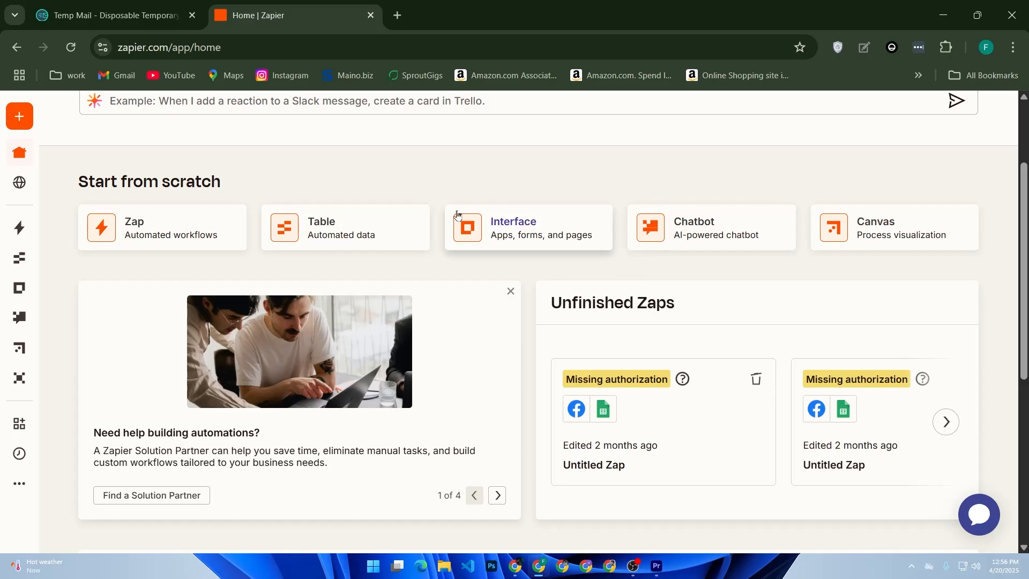
click(166, 223)
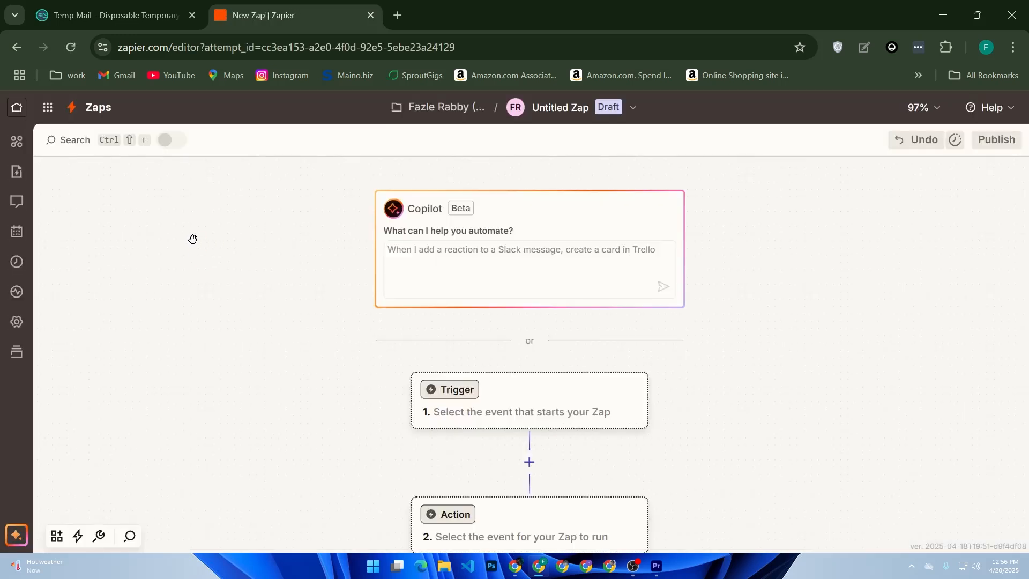
scroll(198, 225, down, 1)
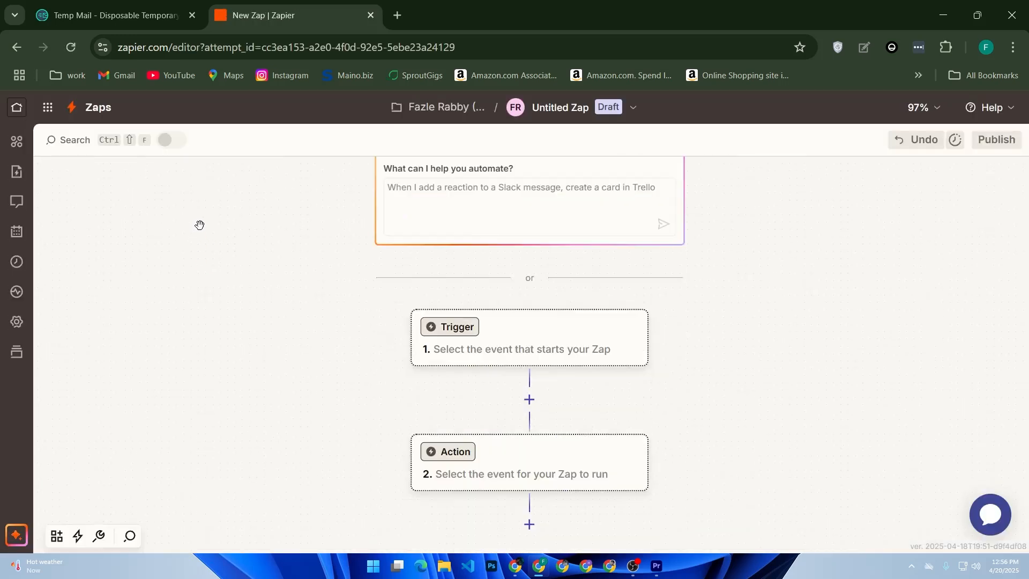
scroll(199, 225, up, 2)
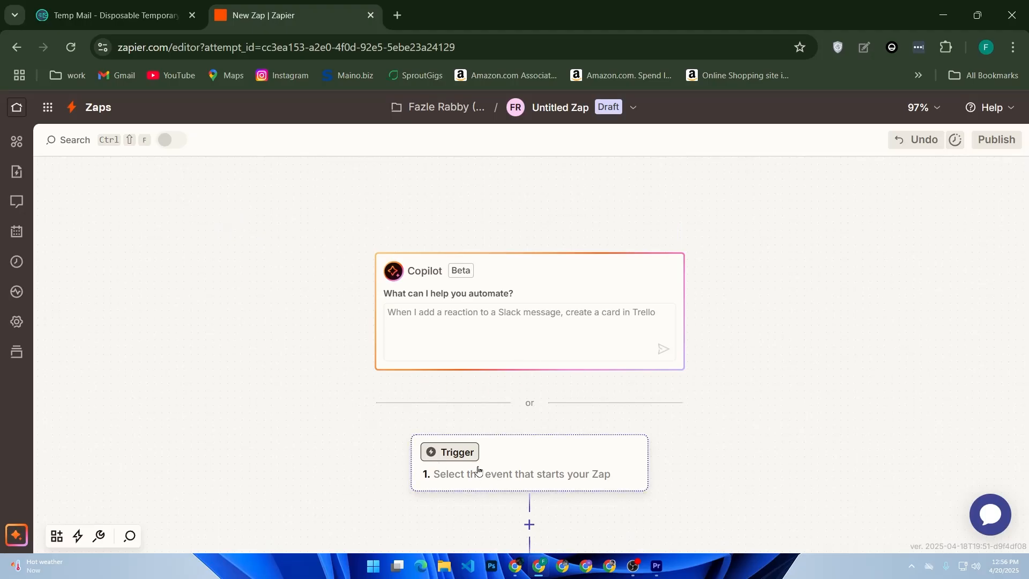
click(528, 474)
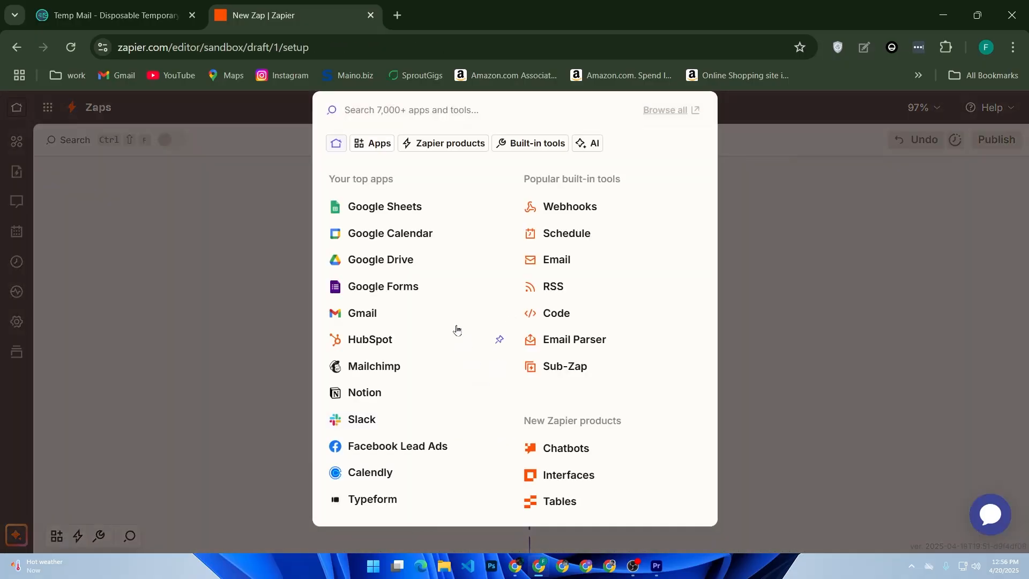
click(382, 314)
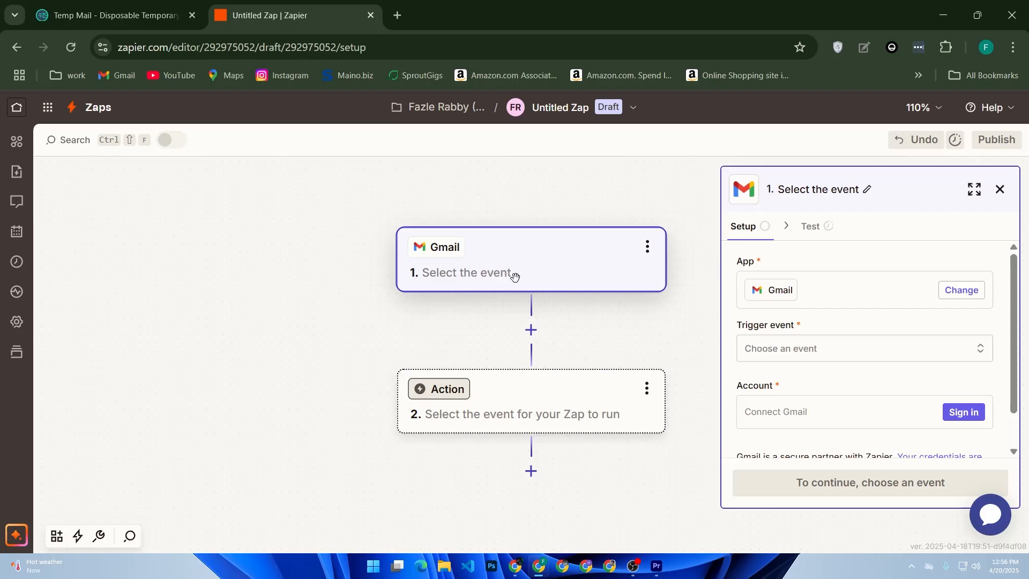
Step: Rename the Gmail trigger step as "New gmail"
click(647, 246)
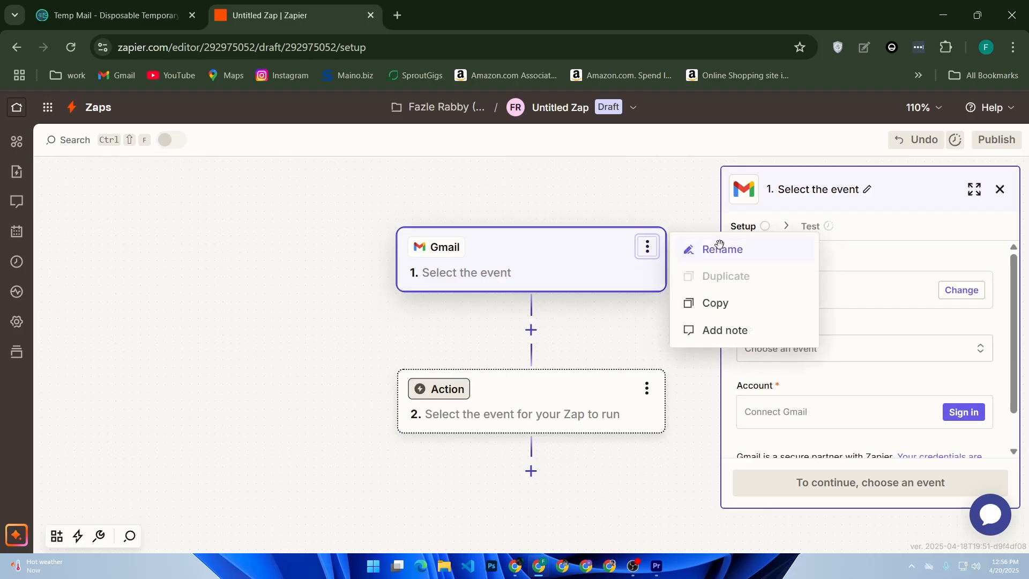
click(720, 250)
text(N)
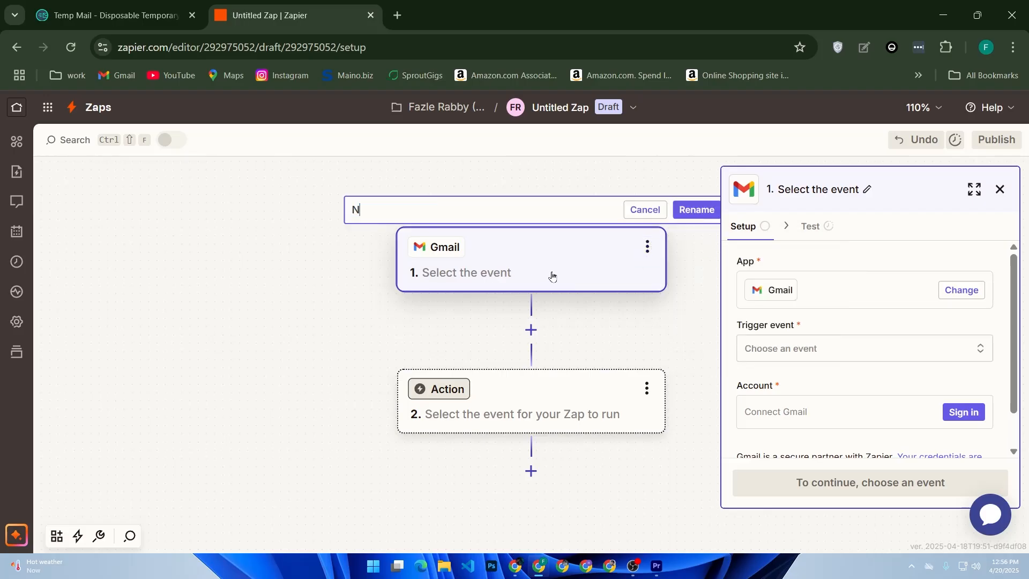
text(ew gmail)
key(Return)
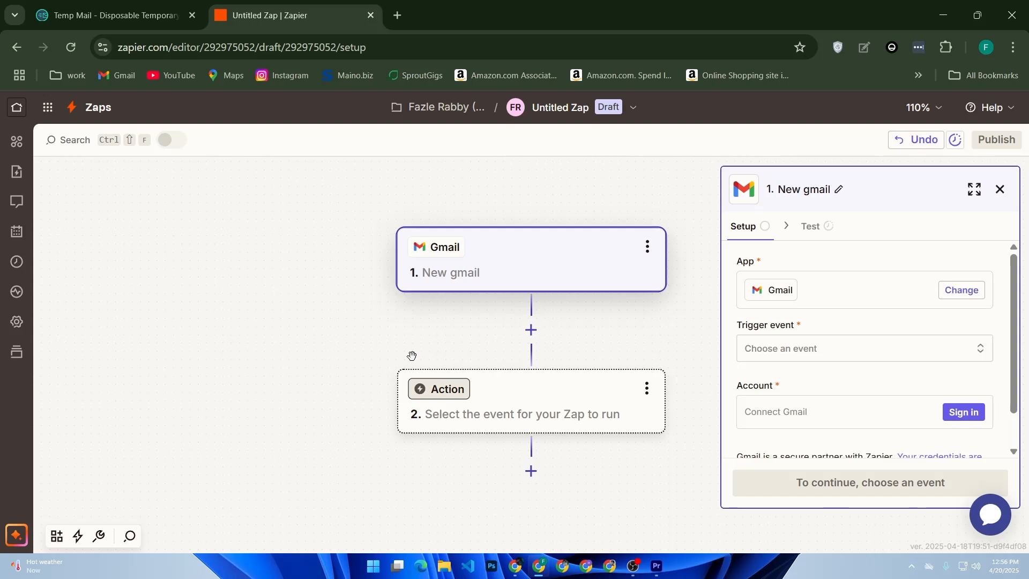
Step: Set the Gmail trigger event to New Email
click(916, 245)
click(802, 374)
click(788, 352)
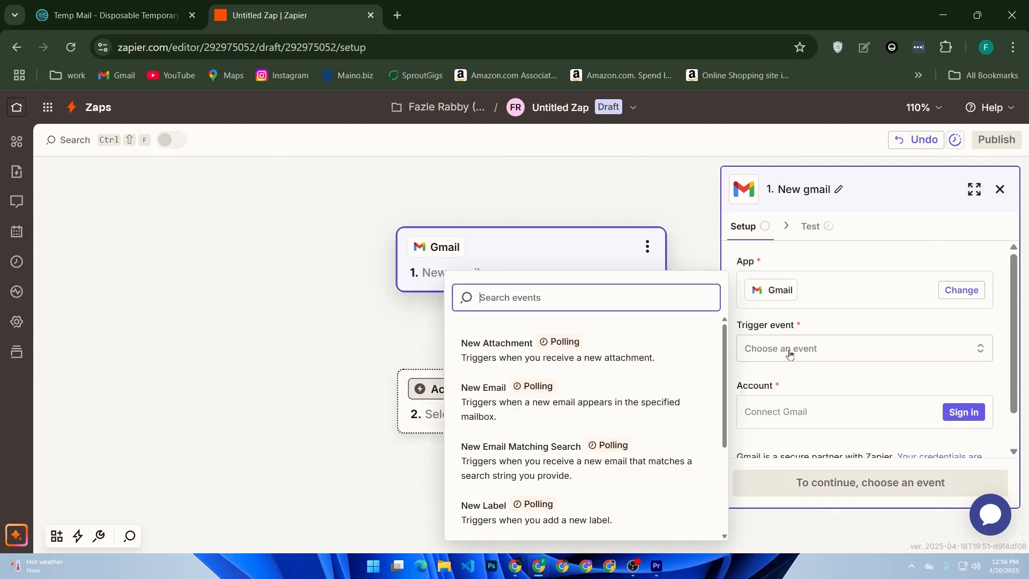
click(586, 397)
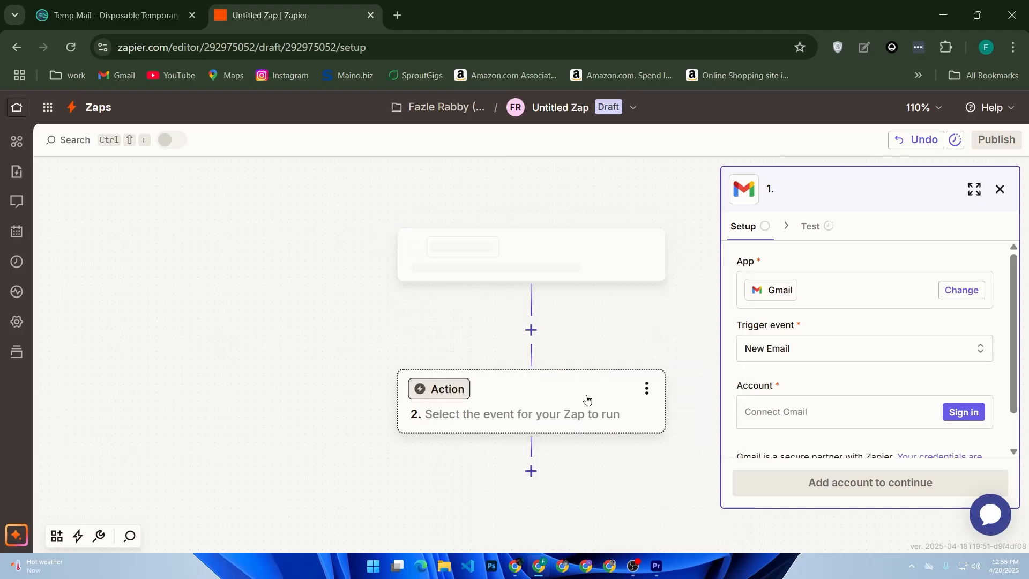
Step: Connect the existing Google account to the Gmail trigger, granting Zapier access, and continue to the trigger's configuration
click(817, 414)
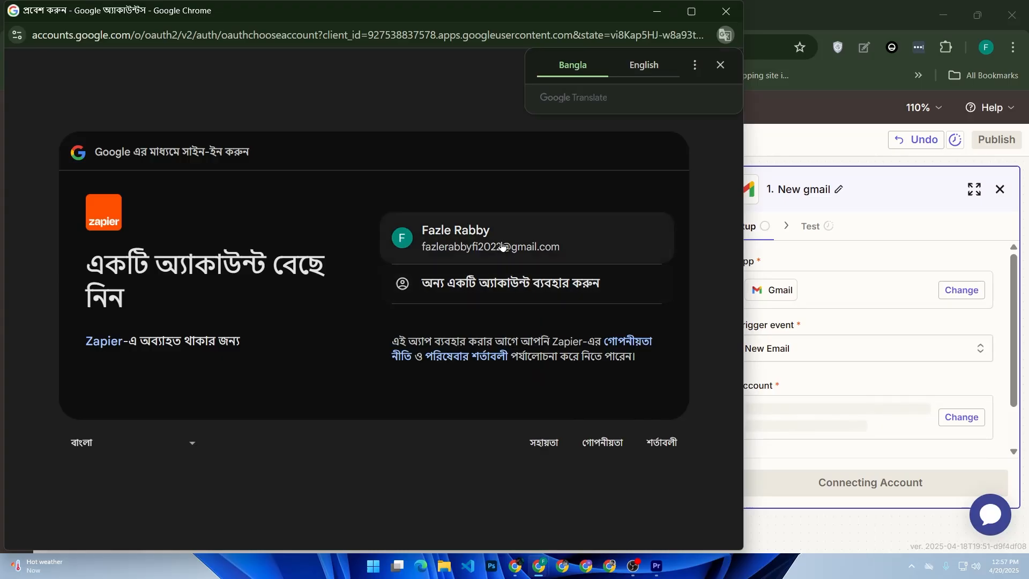
click(507, 244)
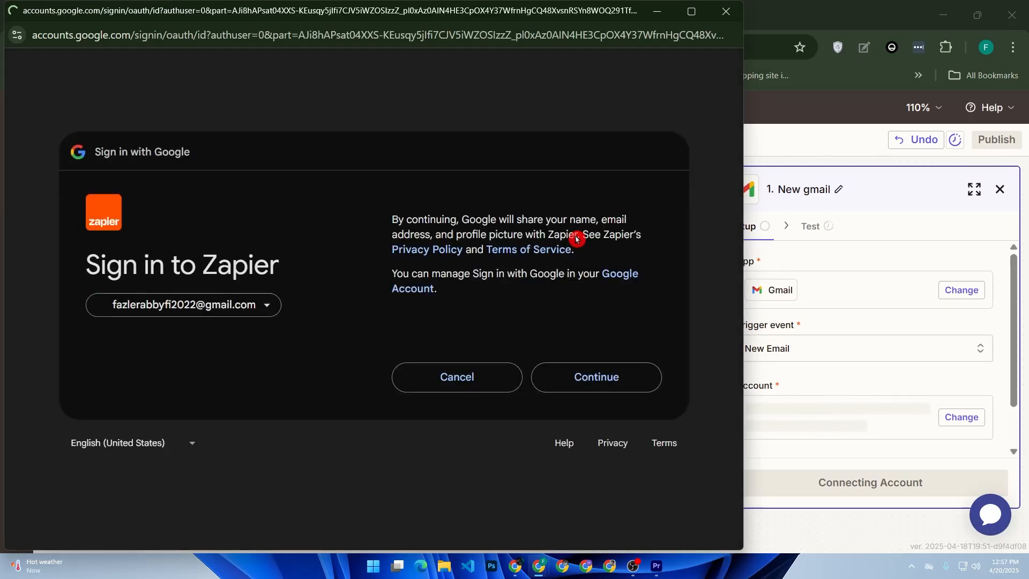
click(568, 375)
click(585, 527)
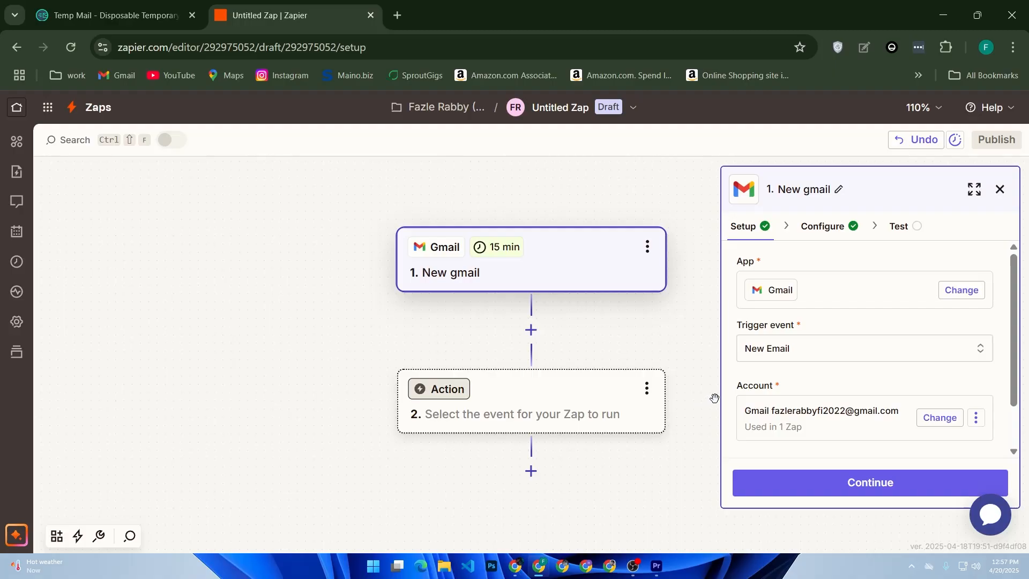
click(797, 482)
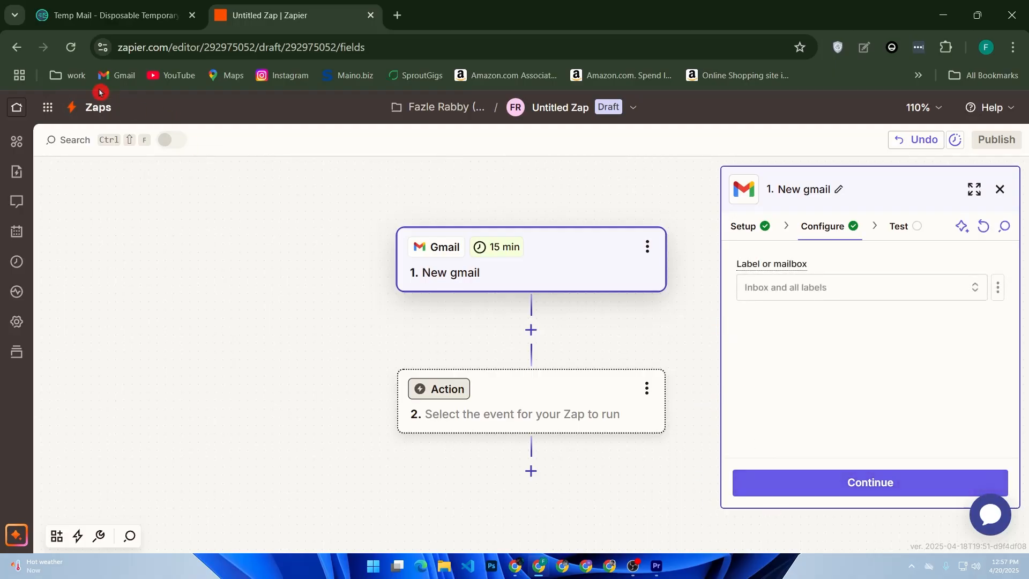
Step: Open the Gmail inbox in a separate browser tab
right_click(110, 76)
click(156, 95)
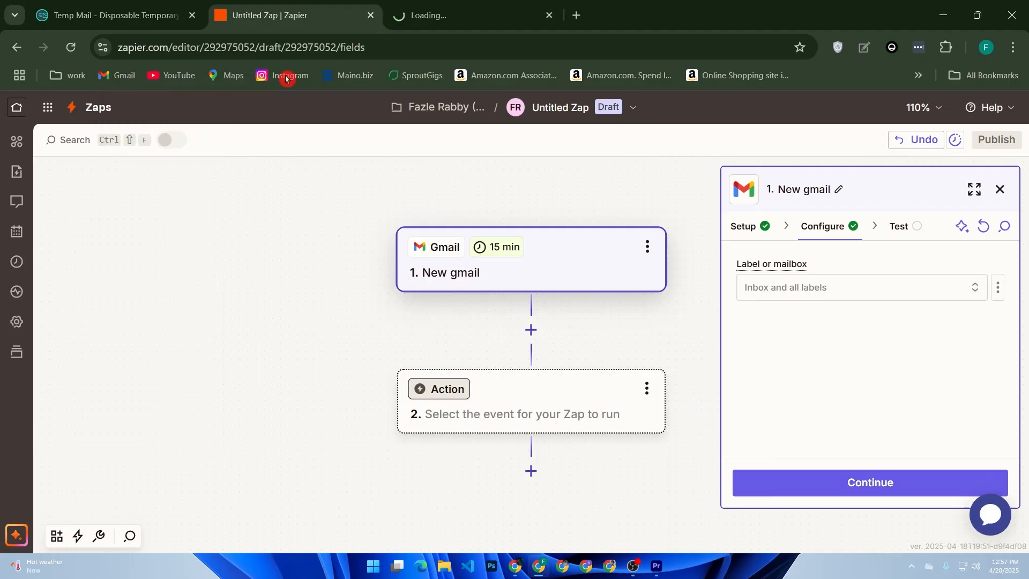
click(446, 11)
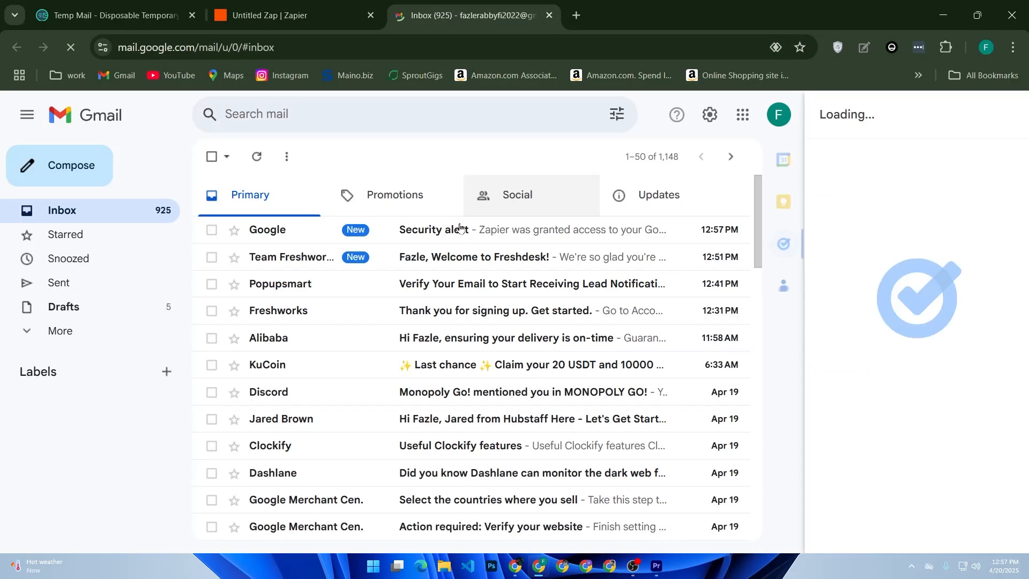
click(389, 233)
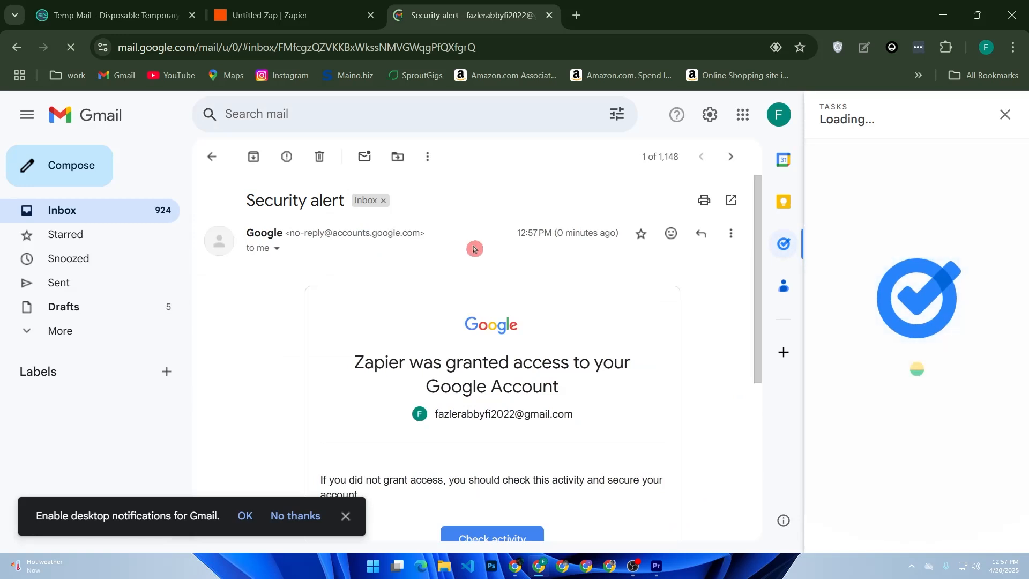
scroll(523, 321, down, 3)
click(501, 292)
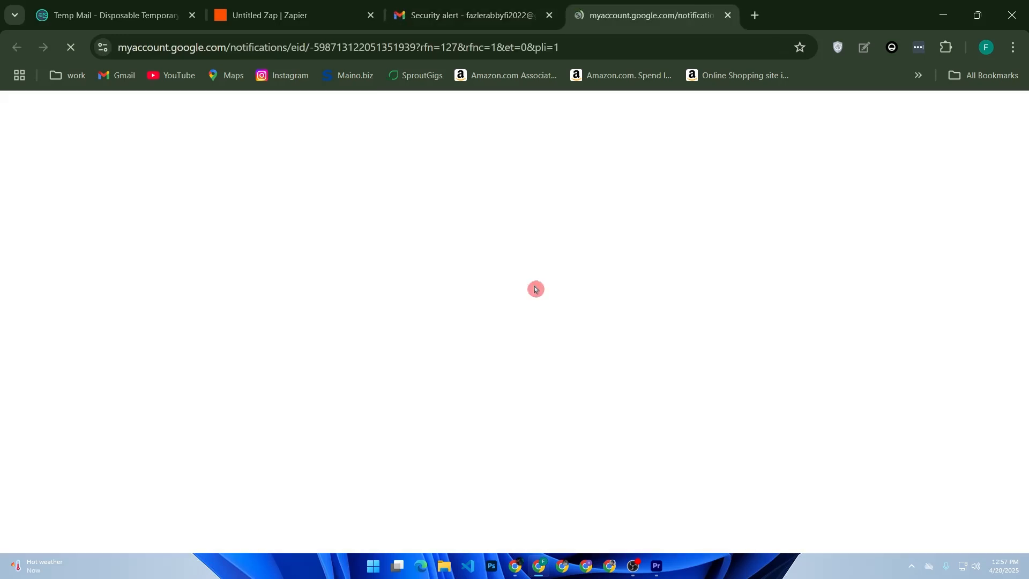
scroll(483, 301, down, 2)
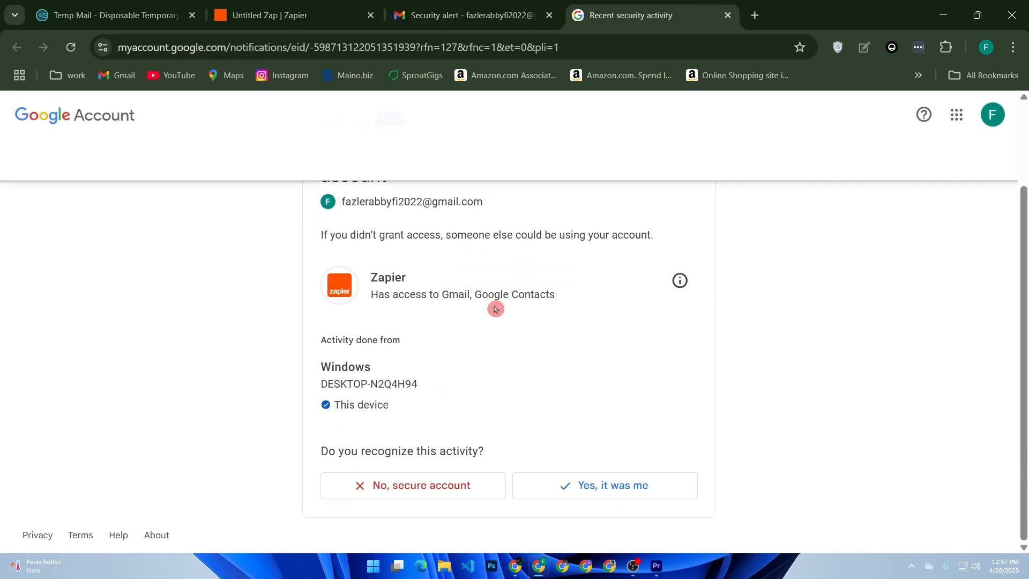
click(610, 485)
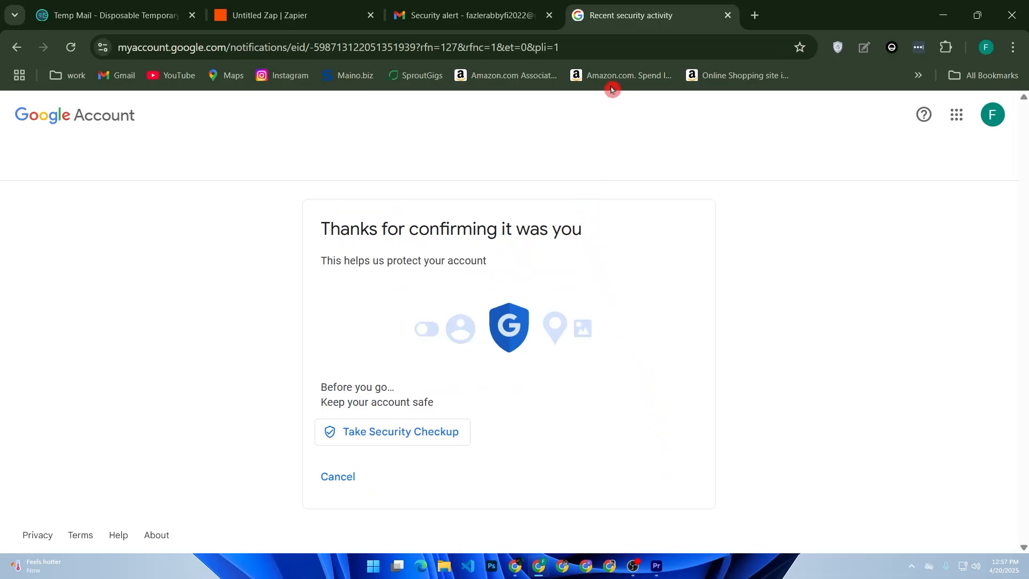
click(728, 17)
click(367, 4)
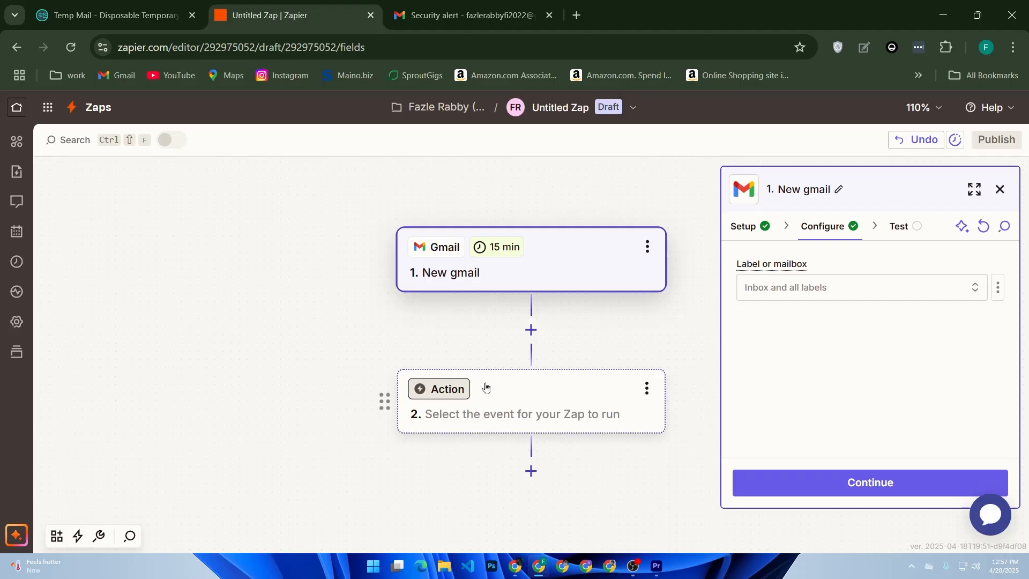
Step: Set the Zap's action to Google Sheets with the Clear Spreadsheet Row(s) event
click(449, 388)
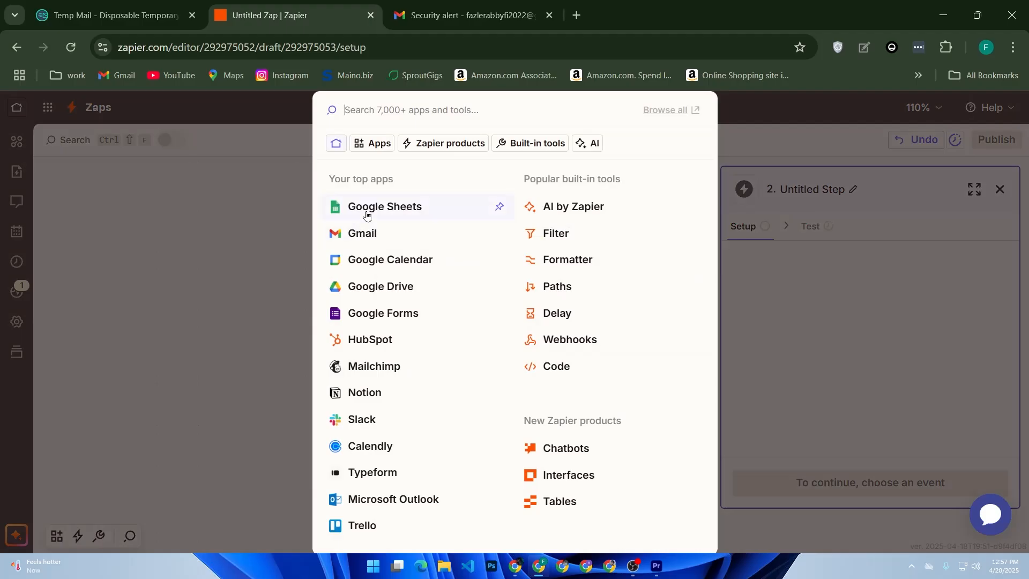
click(366, 215)
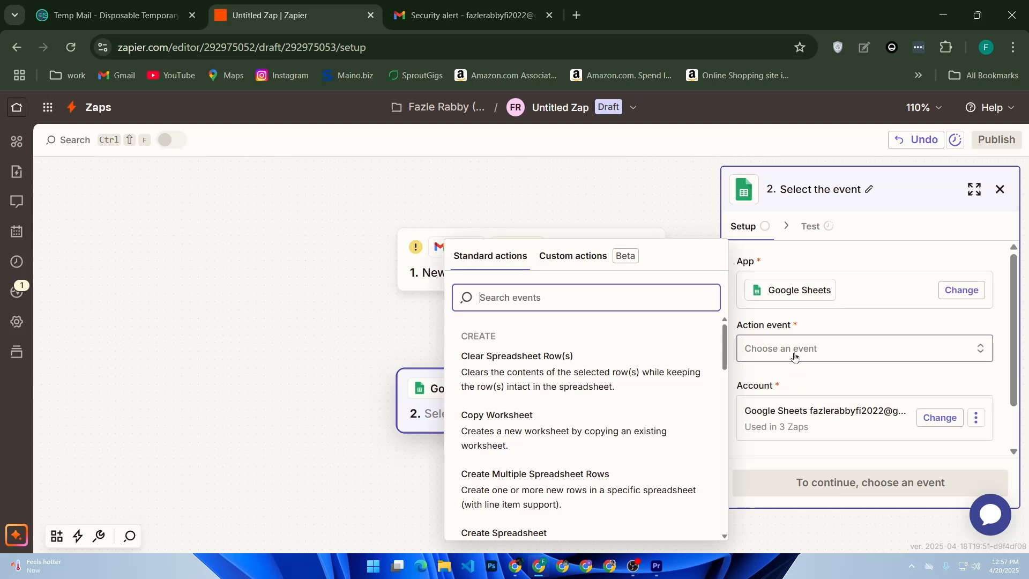
click(590, 386)
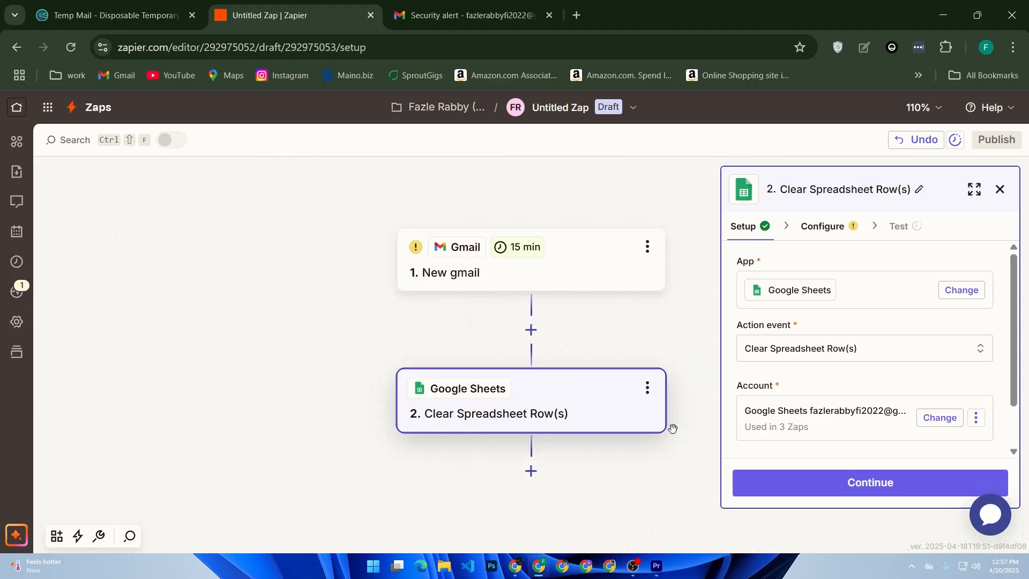
scroll(813, 371, down, 1)
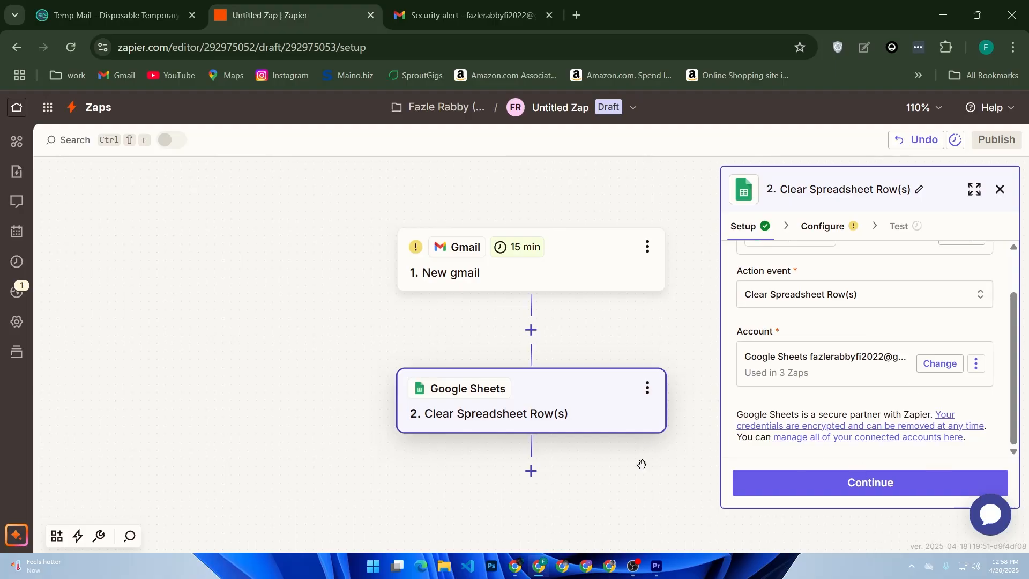
Step: Continue to the Google Sheets action's configuration and check the available options for its Spreadsheet field
click(785, 484)
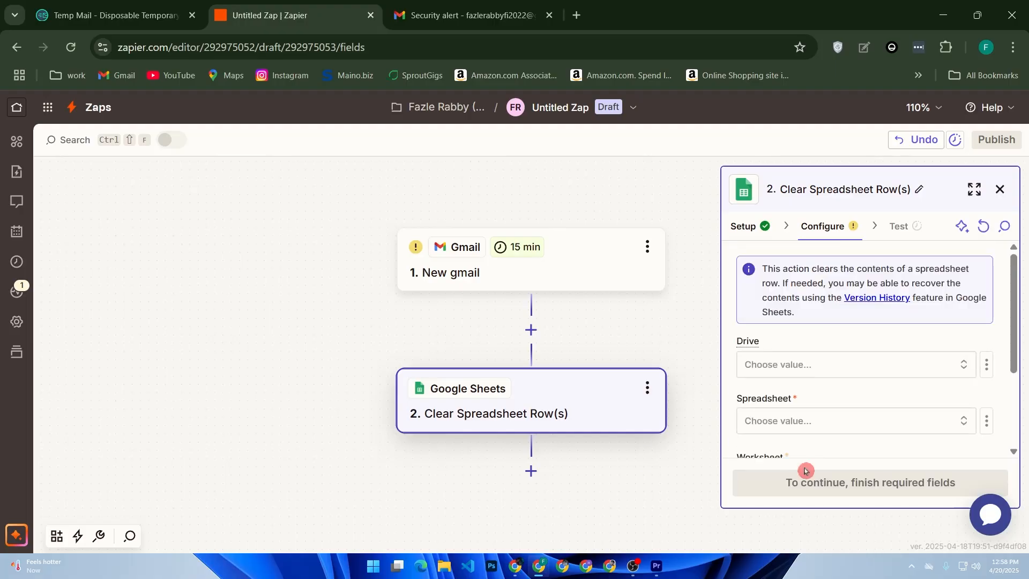
click(803, 420)
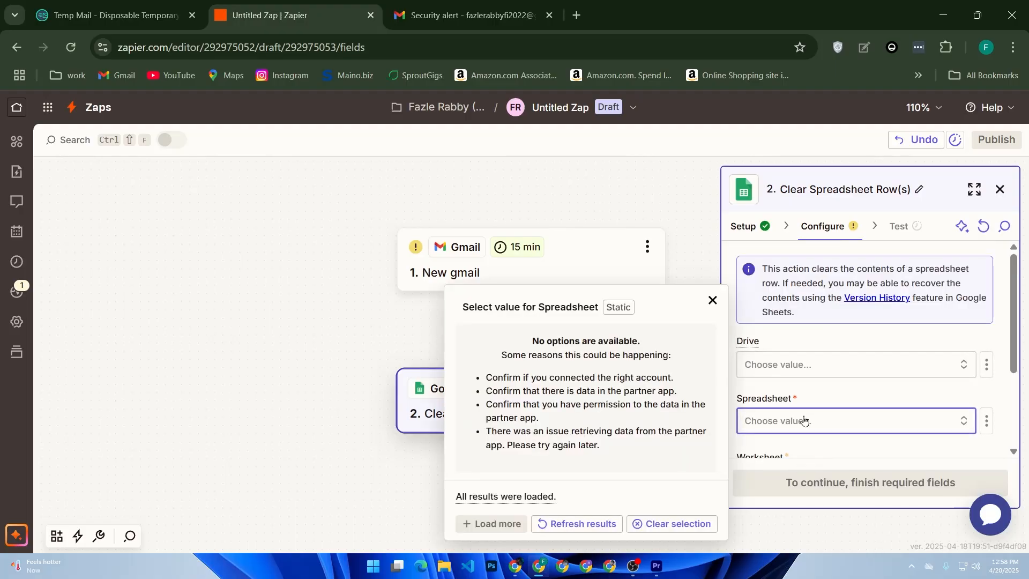
click(346, 368)
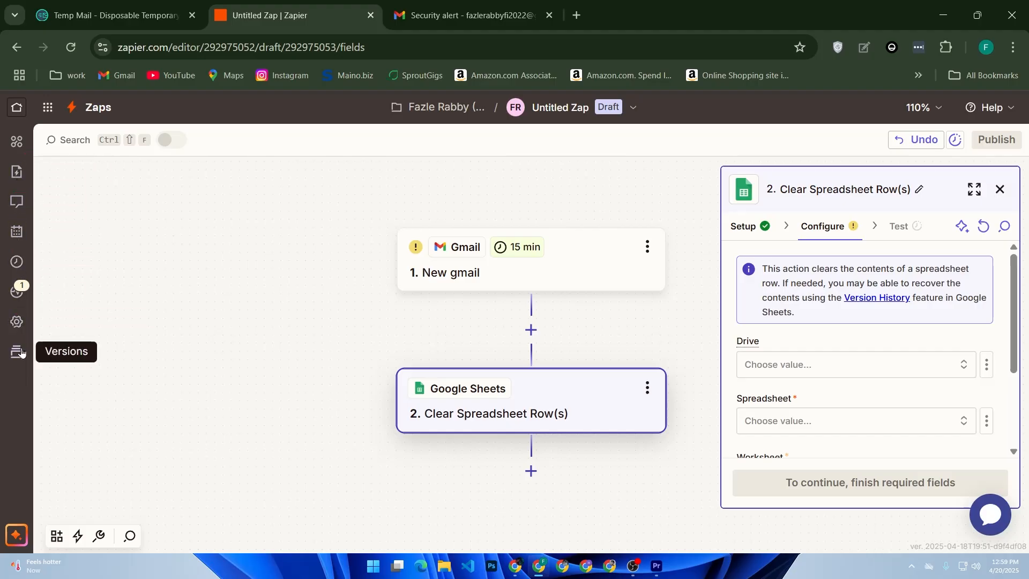
Step: Return to the Zapier home page and create a Zap from the popular template "Save new Gmail attachments to Google Drive"
click(17, 109)
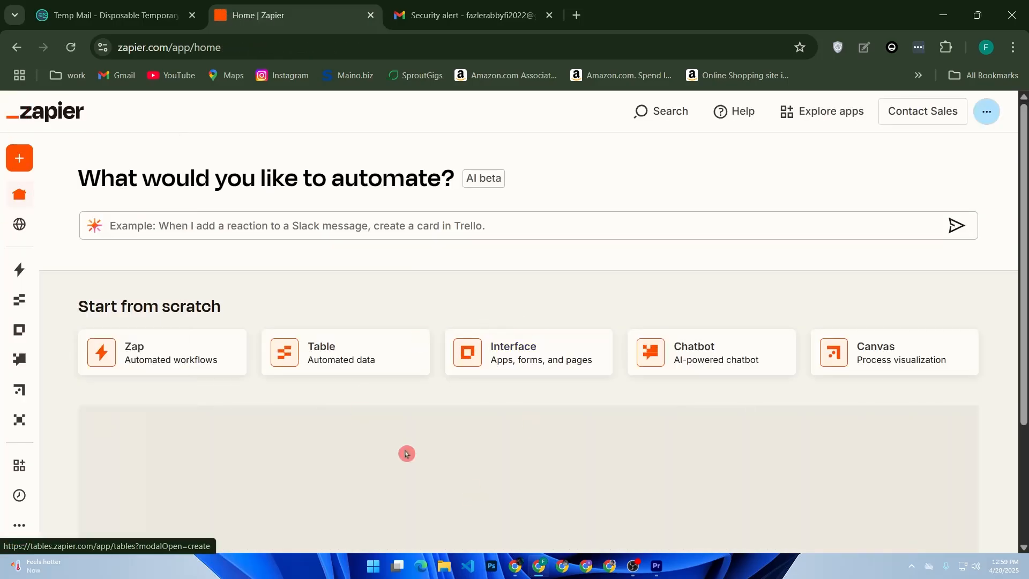
scroll(259, 367, down, 7)
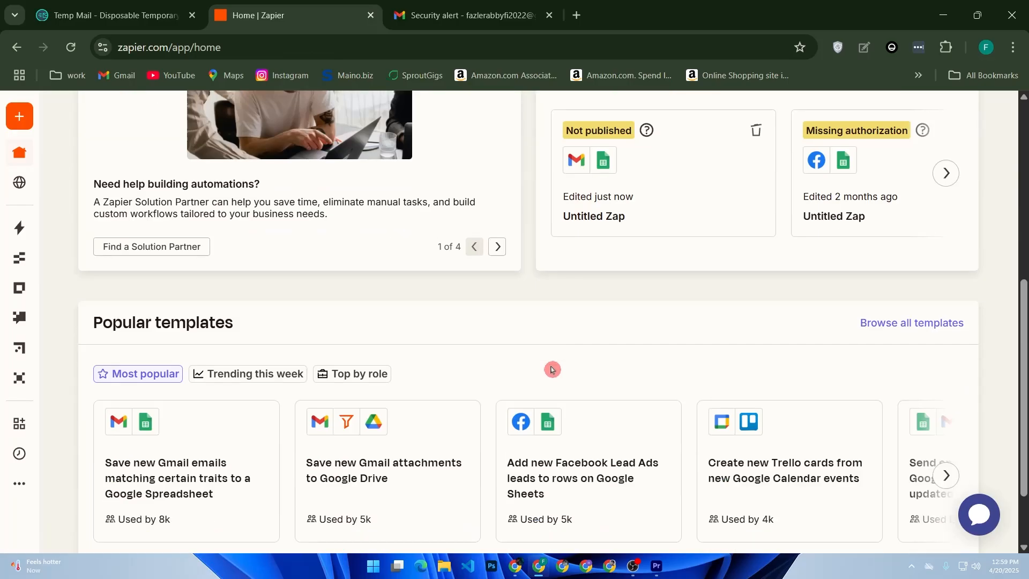
scroll(259, 368, down, 2)
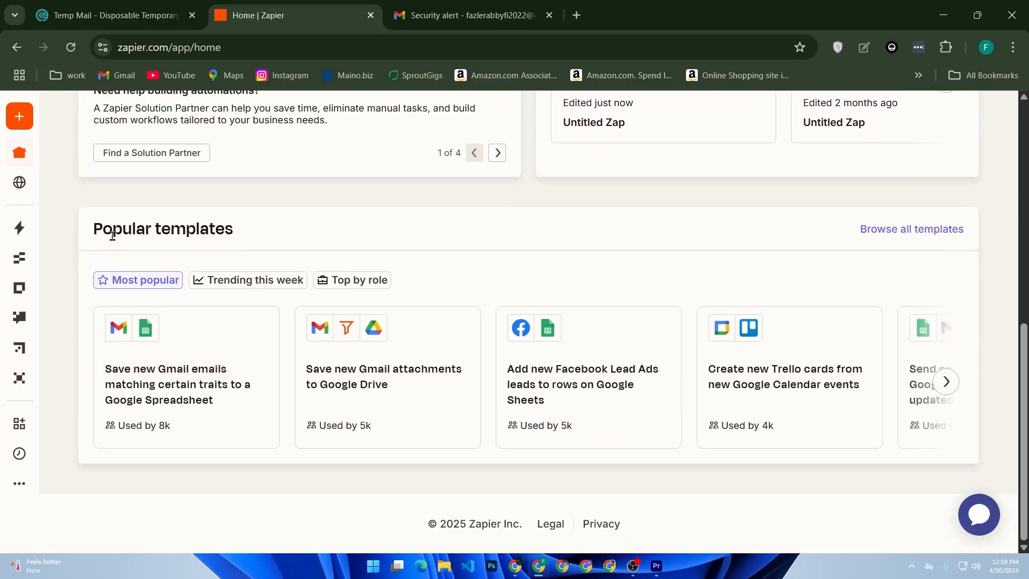
drag(113, 230, 255, 289)
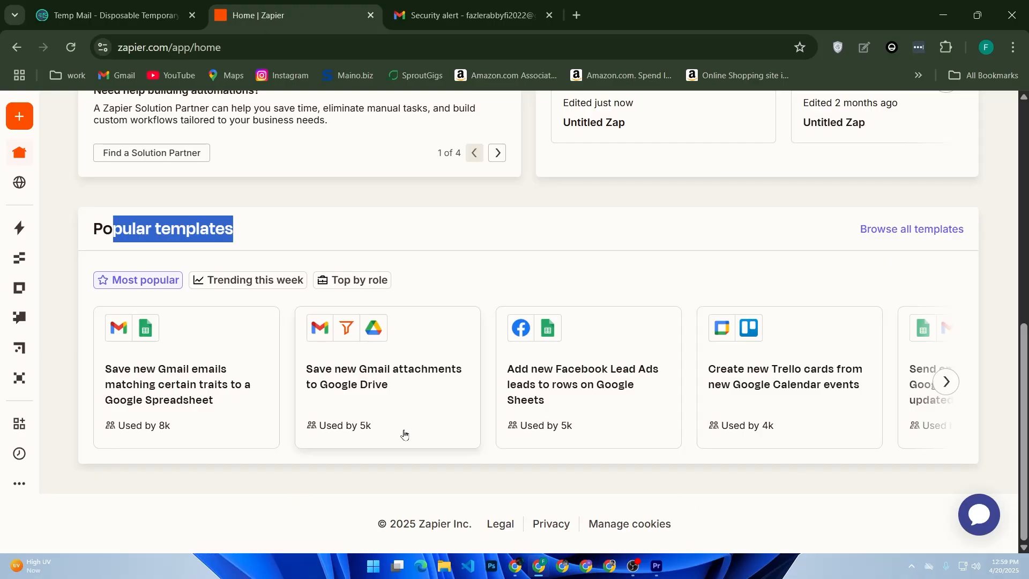
click(366, 413)
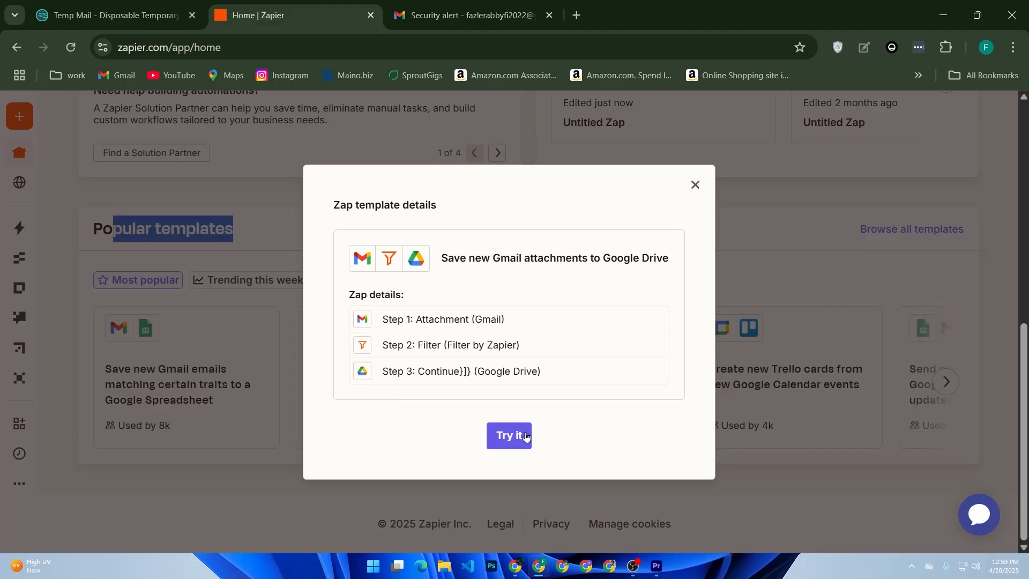
click(493, 439)
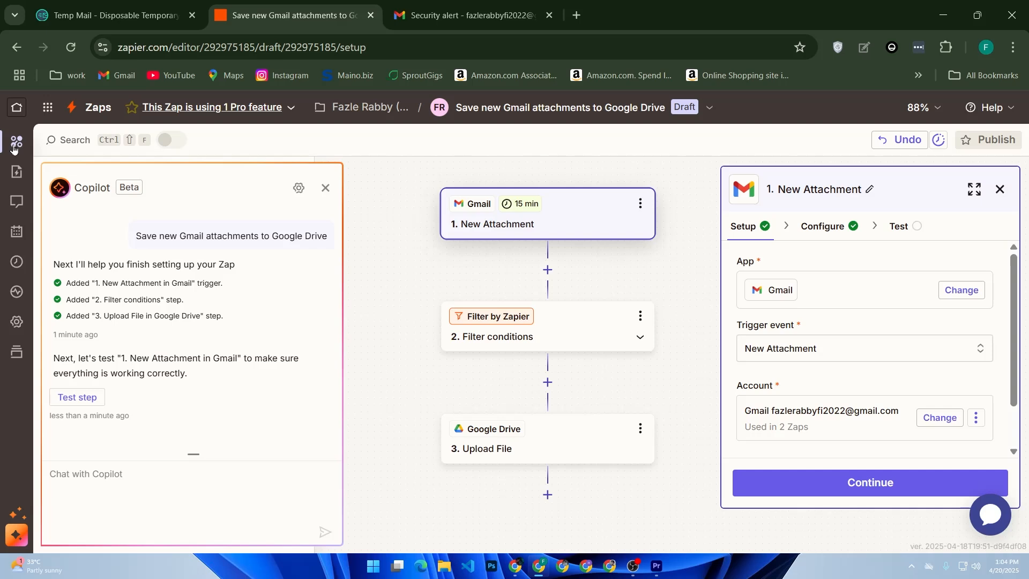
Step: Leave the template Zap and, from the list of all Zaps, open the Untitled Zap last modified Oct 27, 2024
click(16, 175)
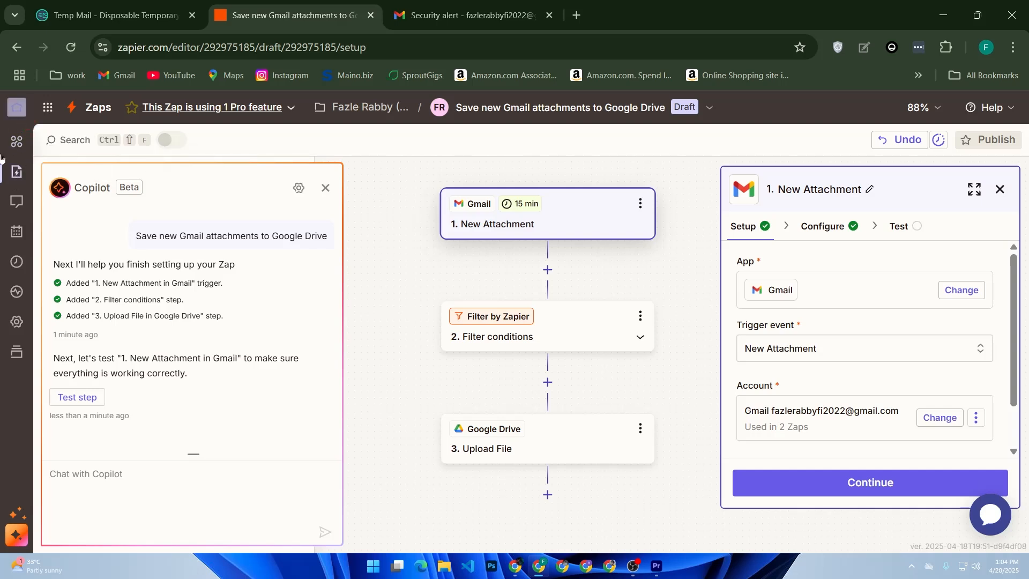
click(22, 112)
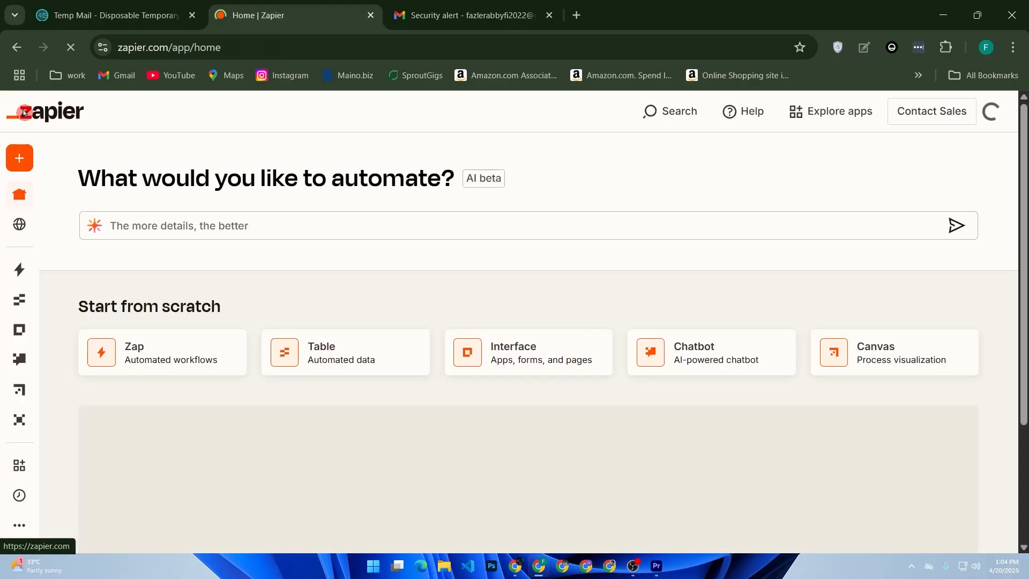
mouse_move(146, 314)
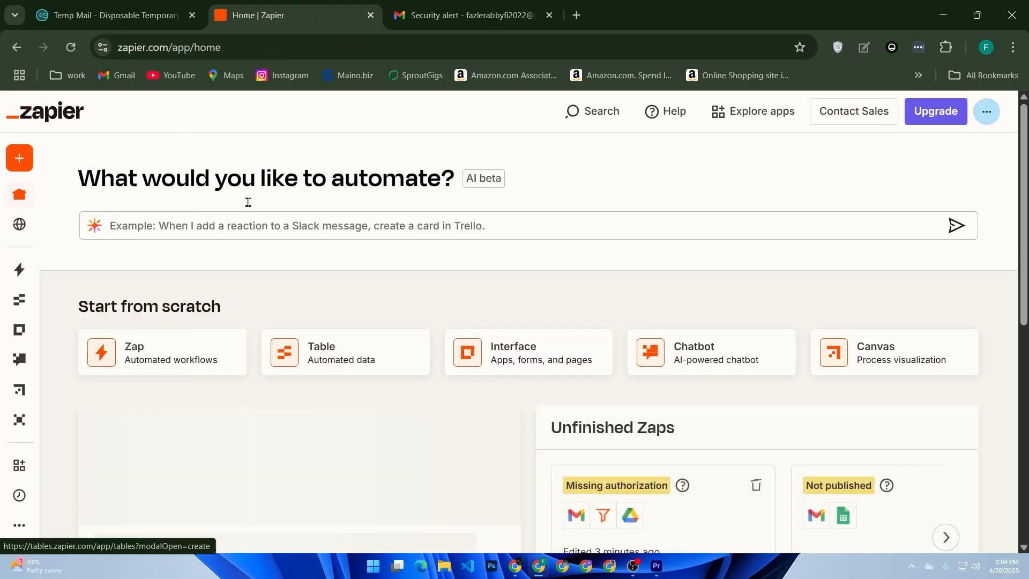
click(72, 277)
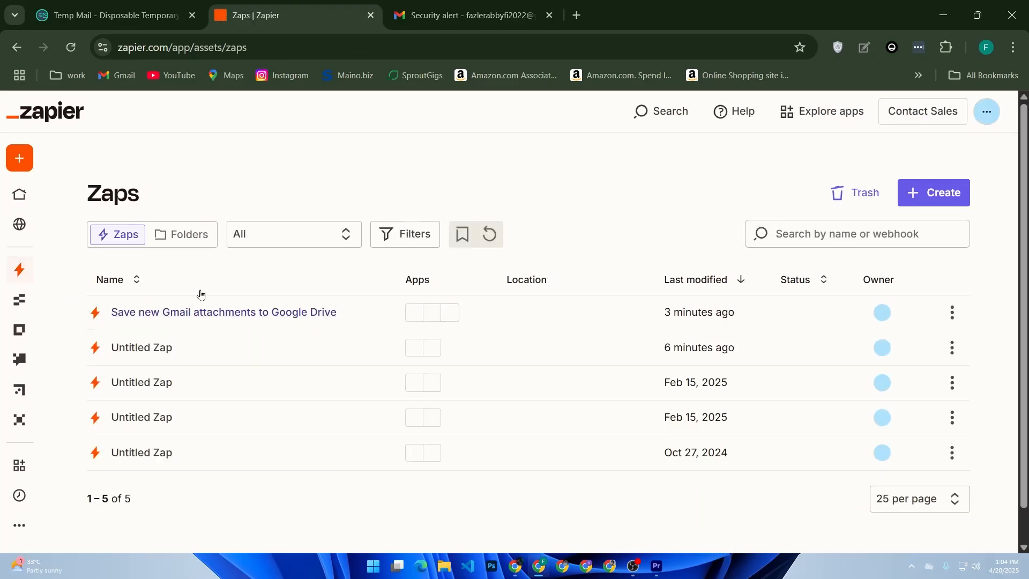
scroll(200, 301, down, 1)
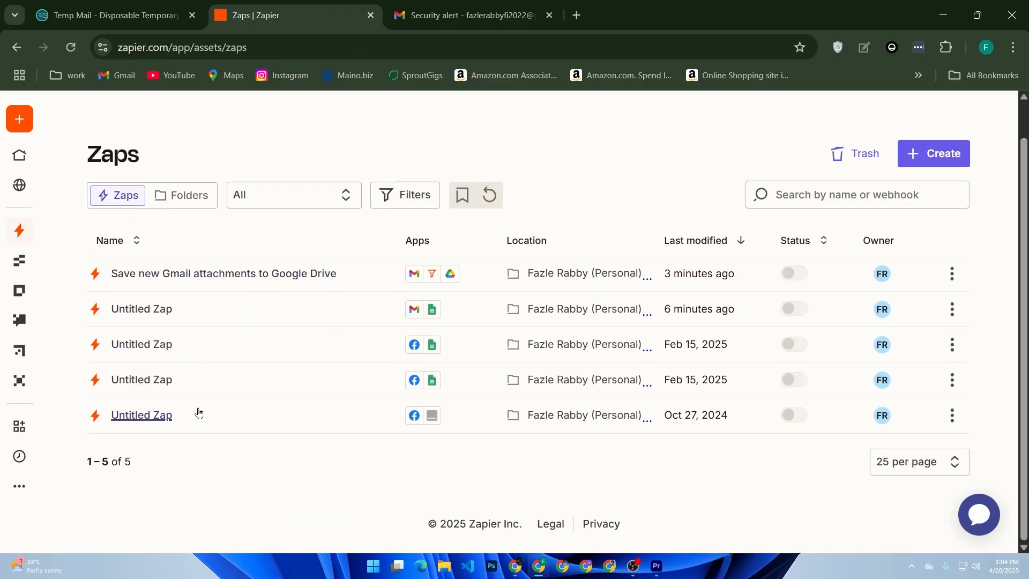
click(163, 417)
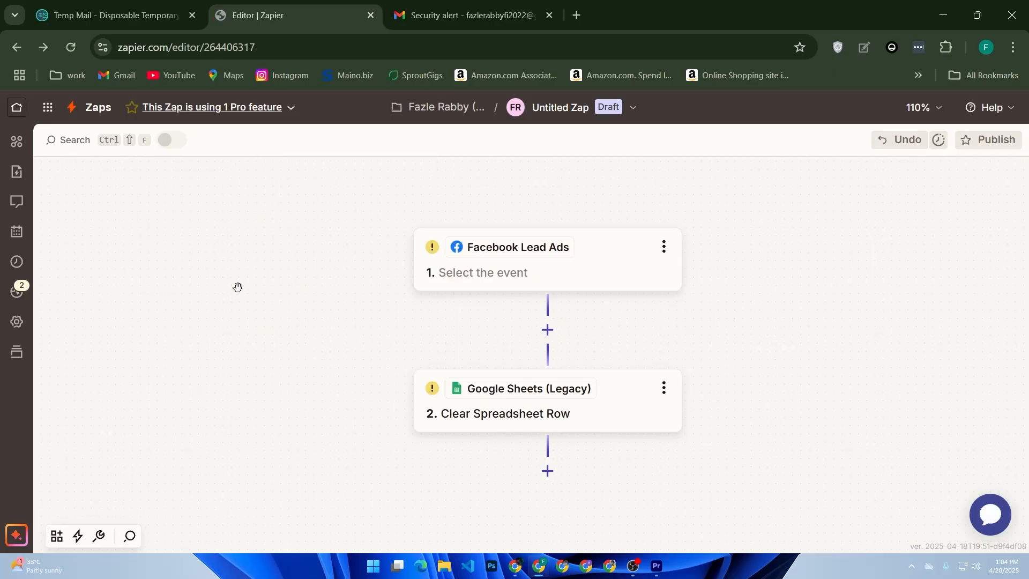
Step: Go back to the home page and look over the Tables section with its data source options
click(17, 107)
mouse_move(32, 370)
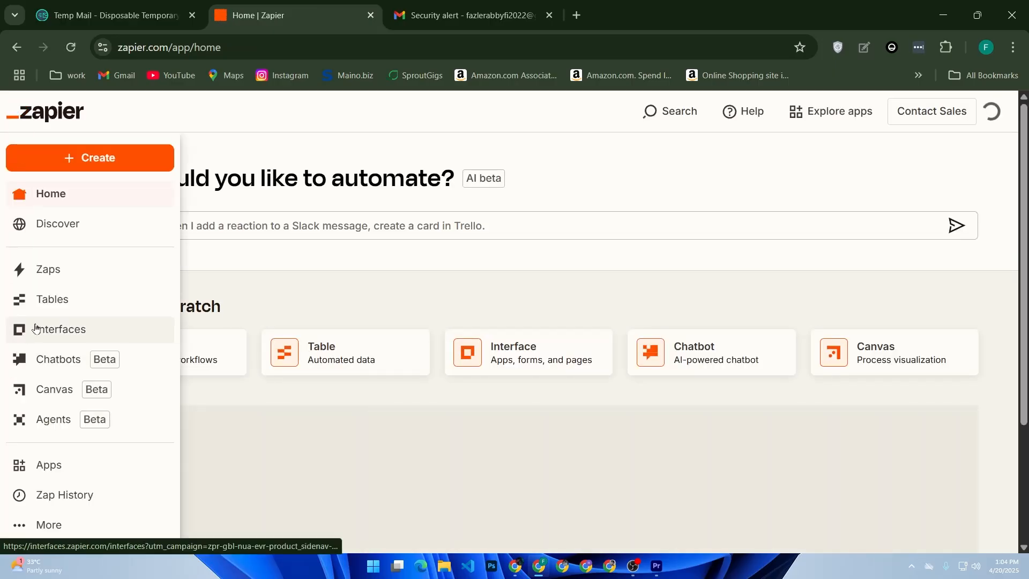
click(37, 305)
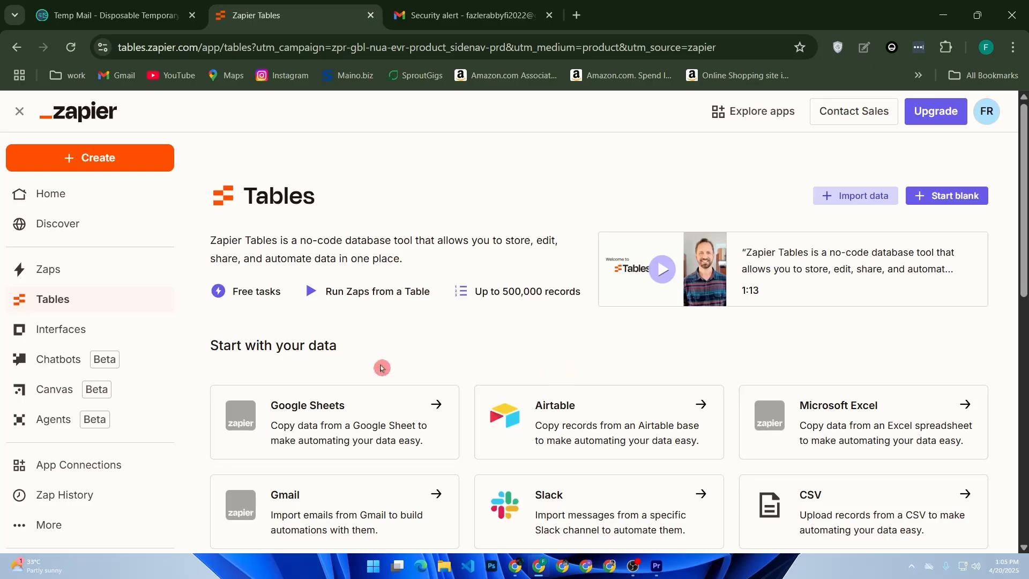
scroll(381, 368, down, 2)
scroll(429, 369, up, 2)
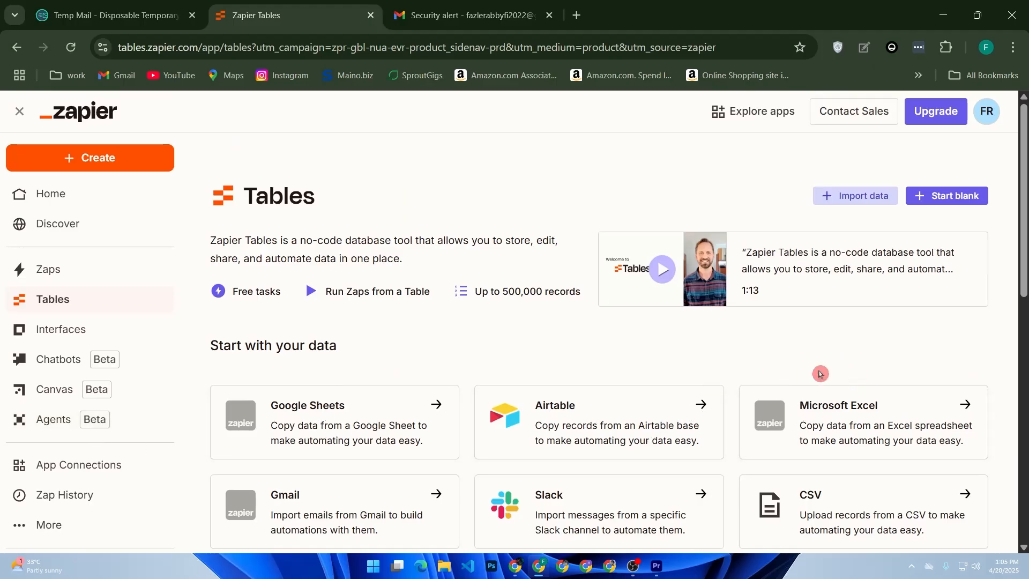
Step: Go to the Interfaces section, dismiss the guide message, and create a new interface from the simple Form template
click(84, 336)
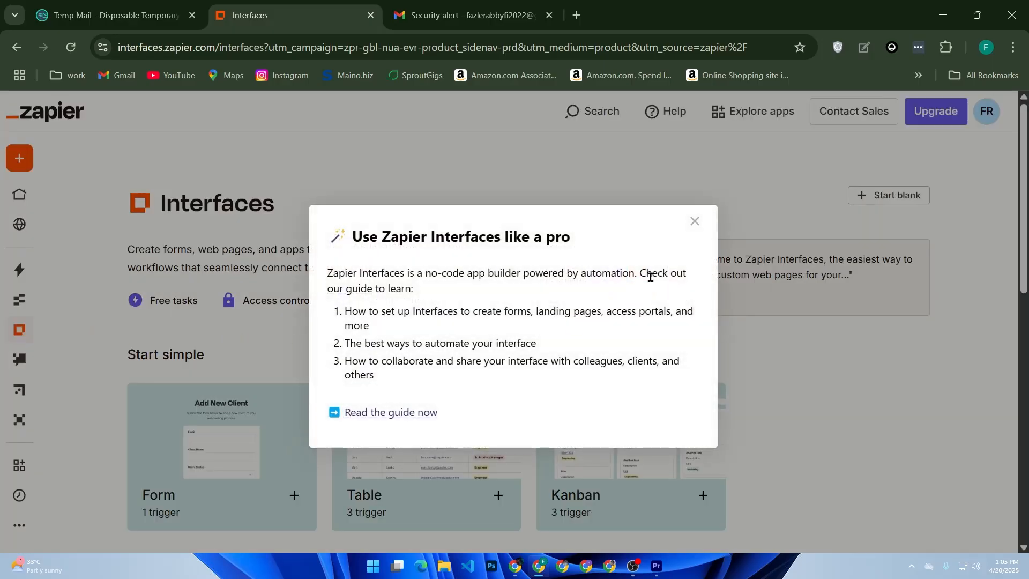
click(697, 228)
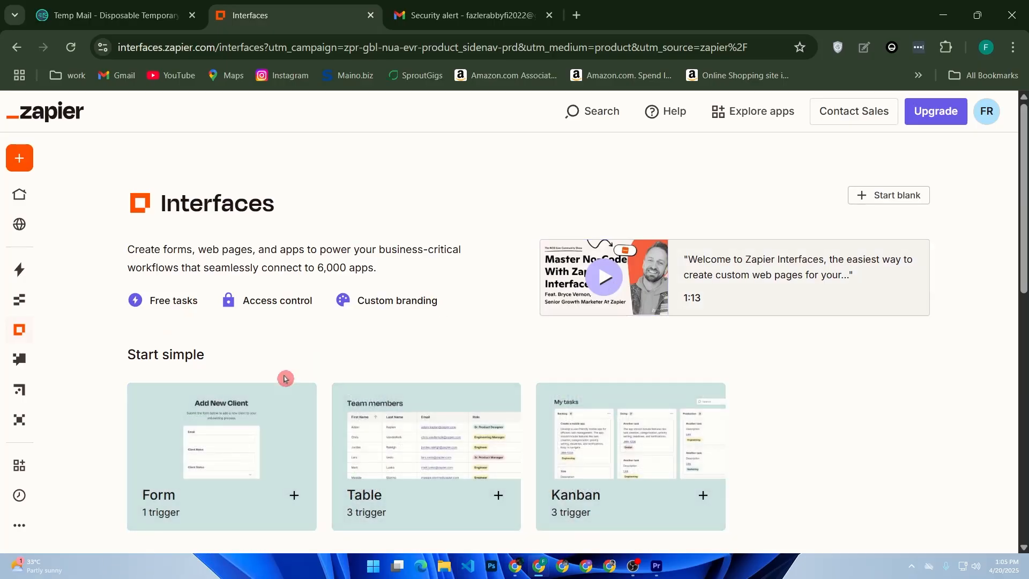
scroll(218, 413, down, 5)
scroll(223, 413, up, 2)
scroll(222, 413, down, 2)
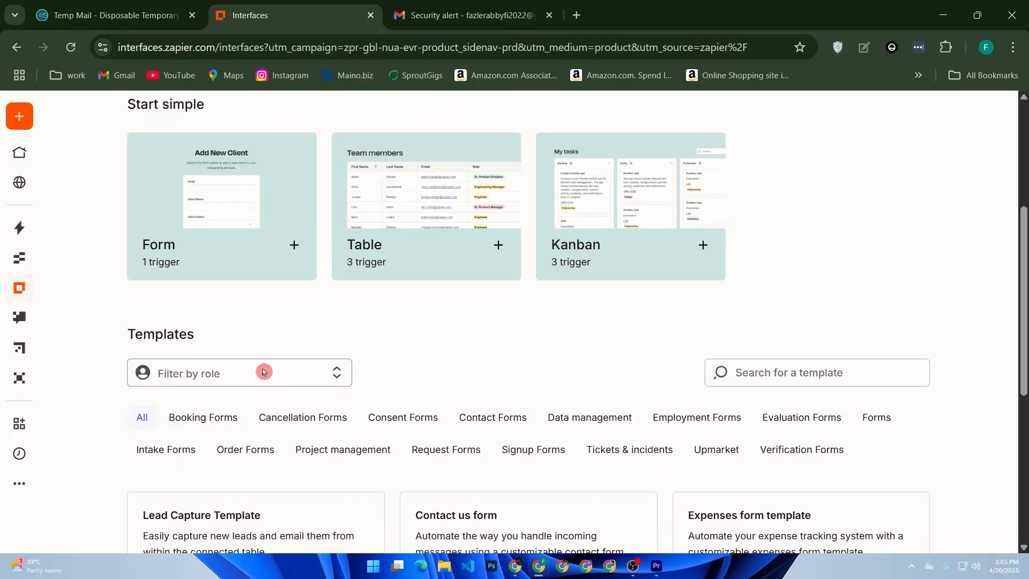
click(233, 241)
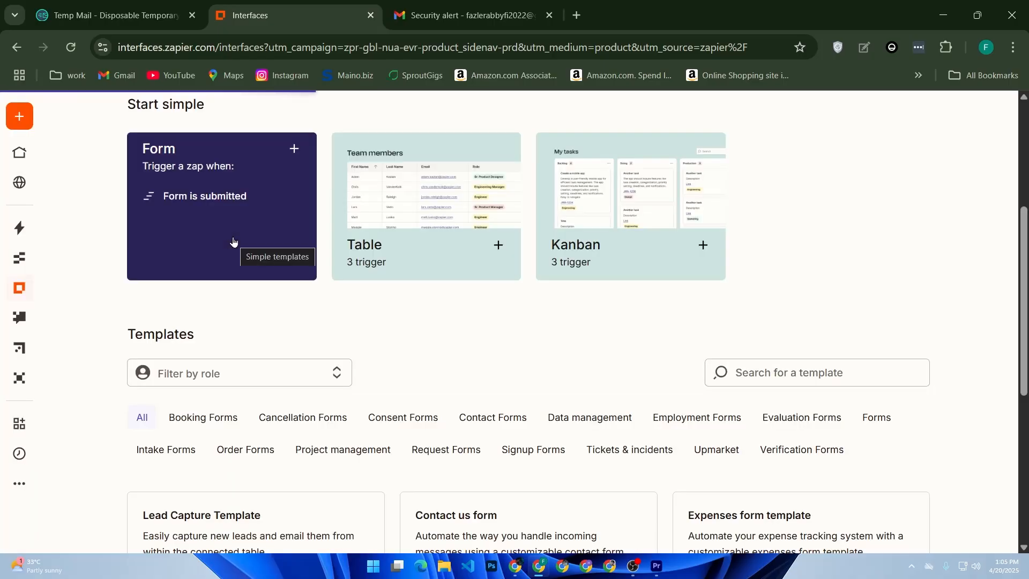
click(233, 241)
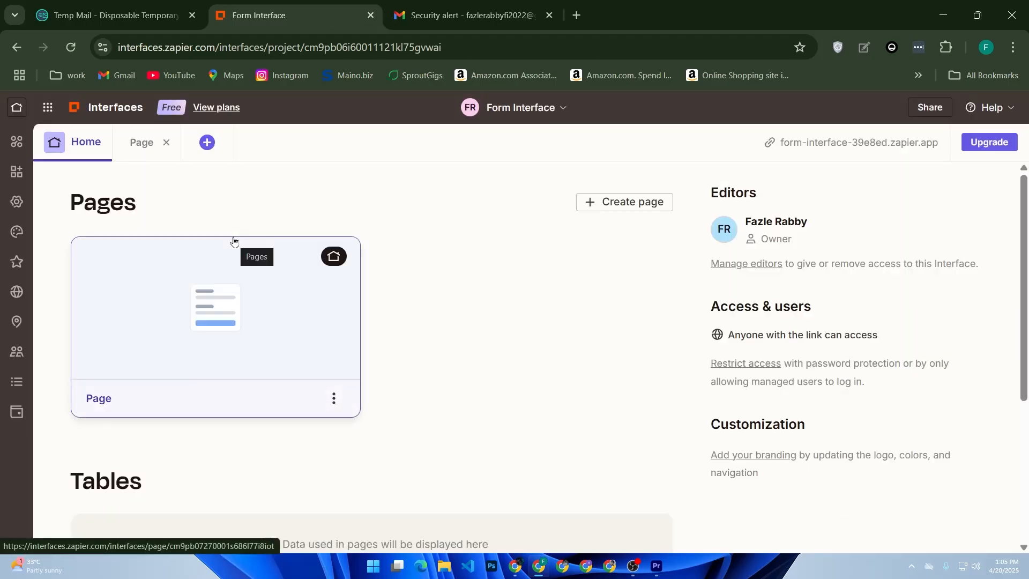
Step: Examine the new form interface's overview, including its Pages, Tables and Zaps sections
scroll(294, 274, down, 5)
scroll(297, 274, up, 3)
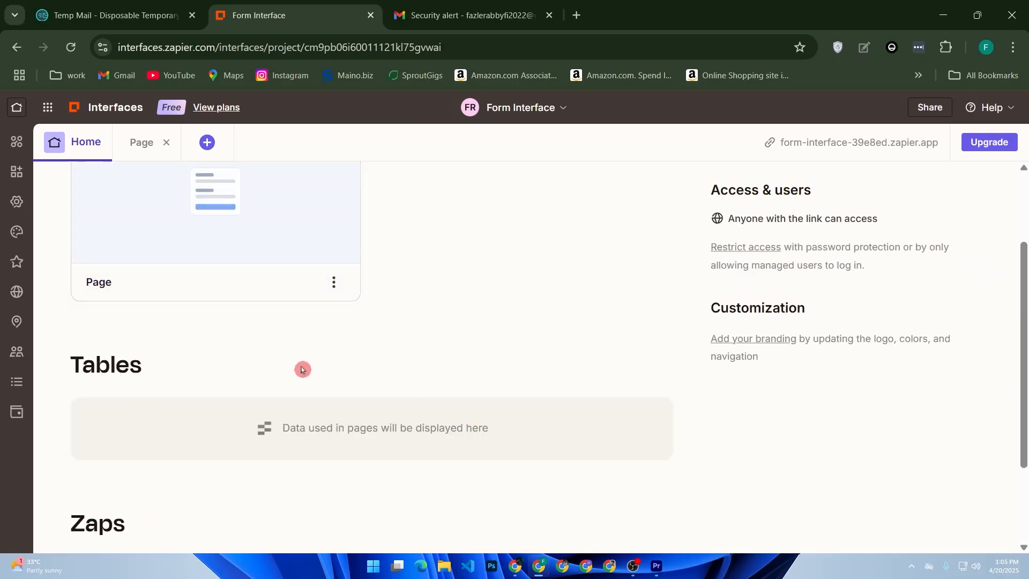
scroll(305, 364, up, 2)
scroll(259, 343, down, 2)
scroll(236, 356, up, 2)
scroll(269, 291, down, 2)
scroll(268, 294, up, 1)
scroll(268, 294, up, 1)
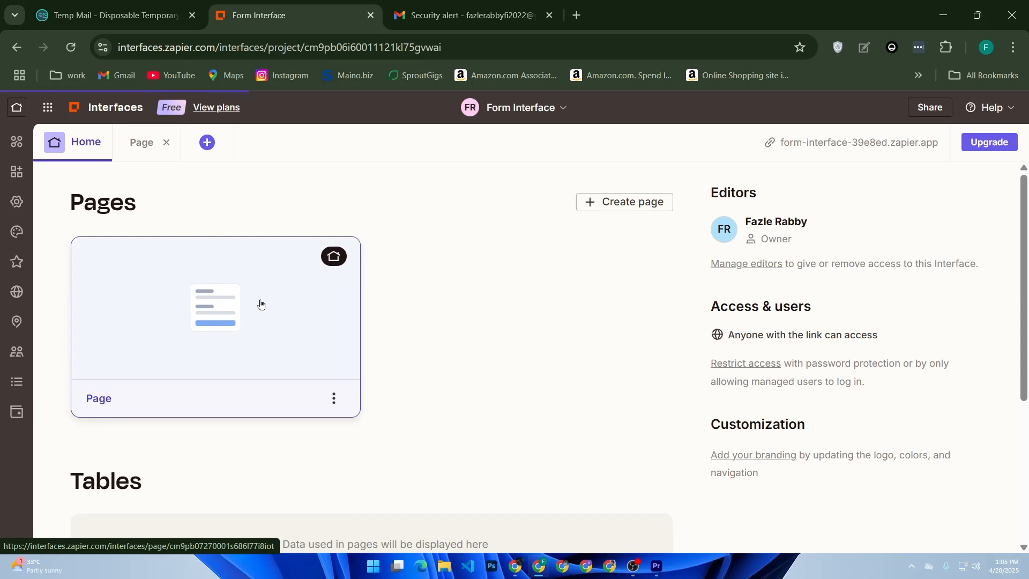
Step: Open the form interface's page and bring up the field settings of its Email field
click(264, 302)
scroll(343, 375, down, 3)
scroll(375, 407, up, 3)
click(395, 405)
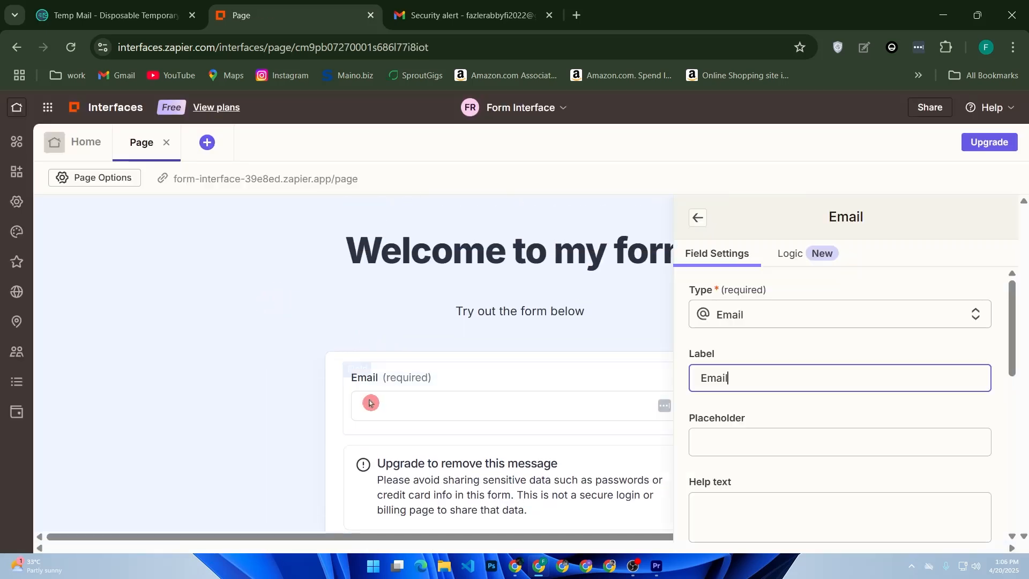